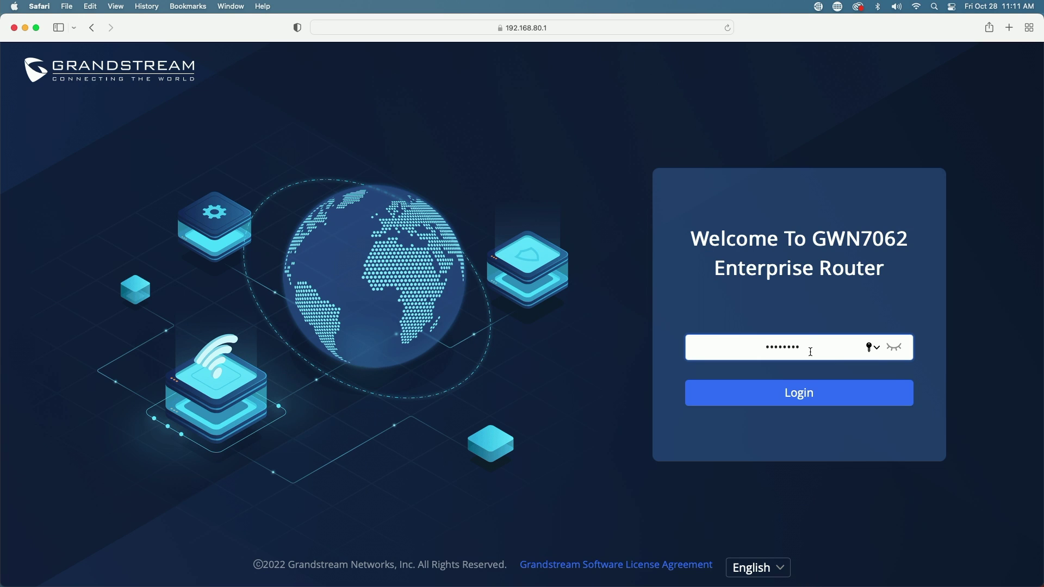
- Log in to the router's admin page to get to the password-reset prompt
left_click(806, 393)
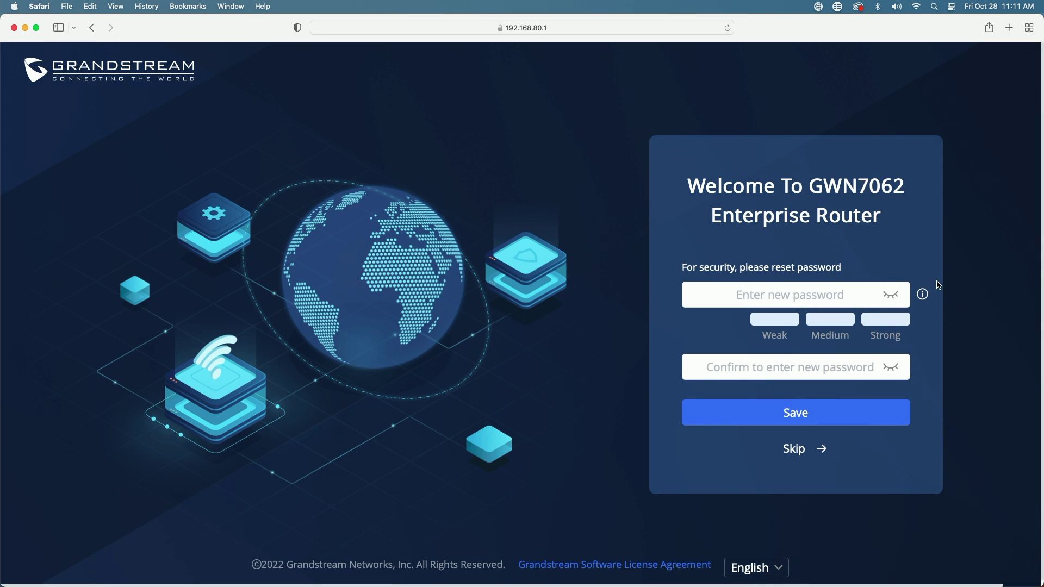
- Set and confirm a new admin password without saving it in Safari, then launch Quick Internet Configuration
left_click(741, 294)
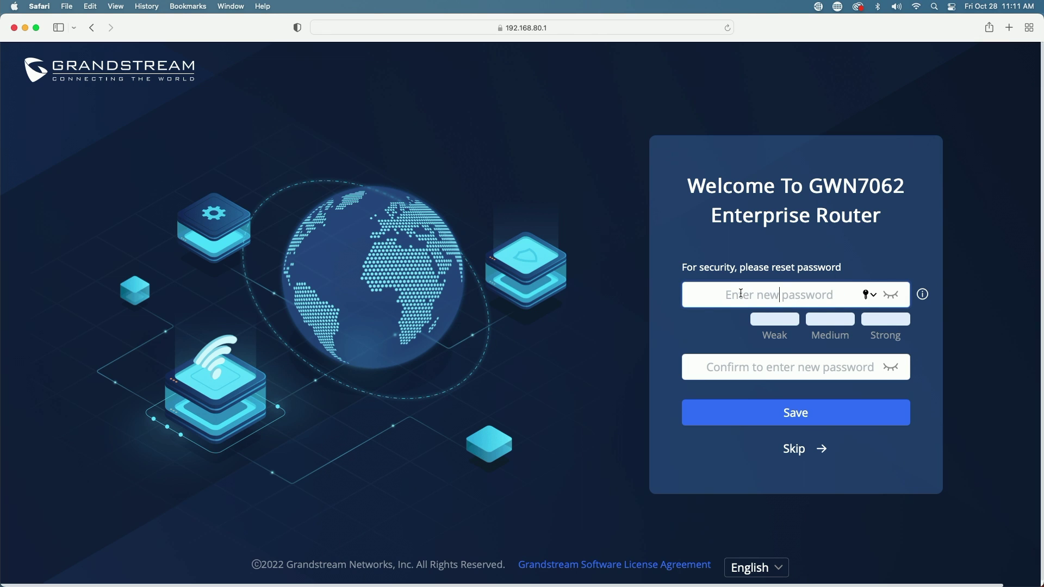
type("•••••••")
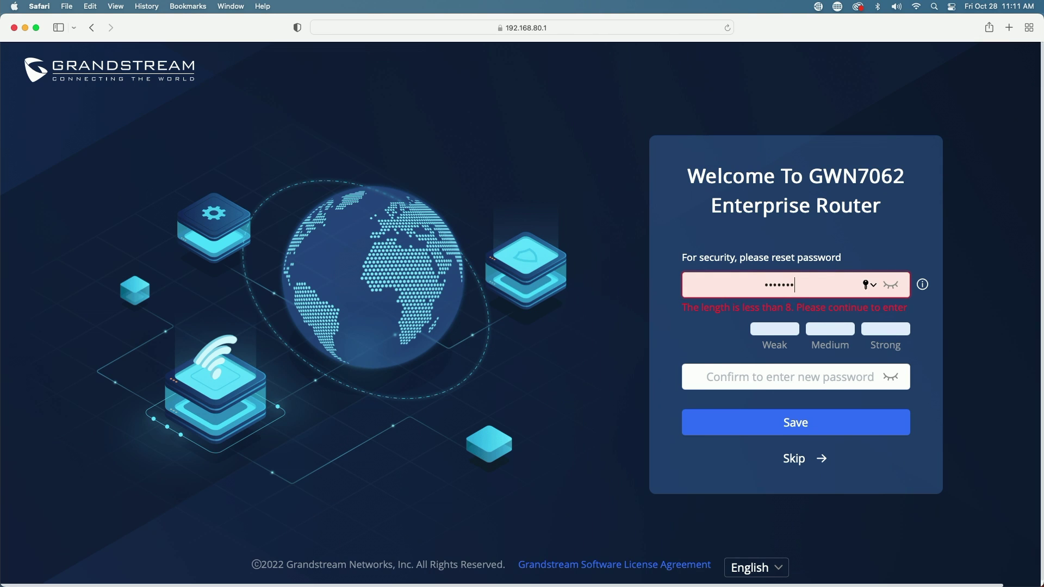
type("•")
left_click(735, 377)
type("••••")
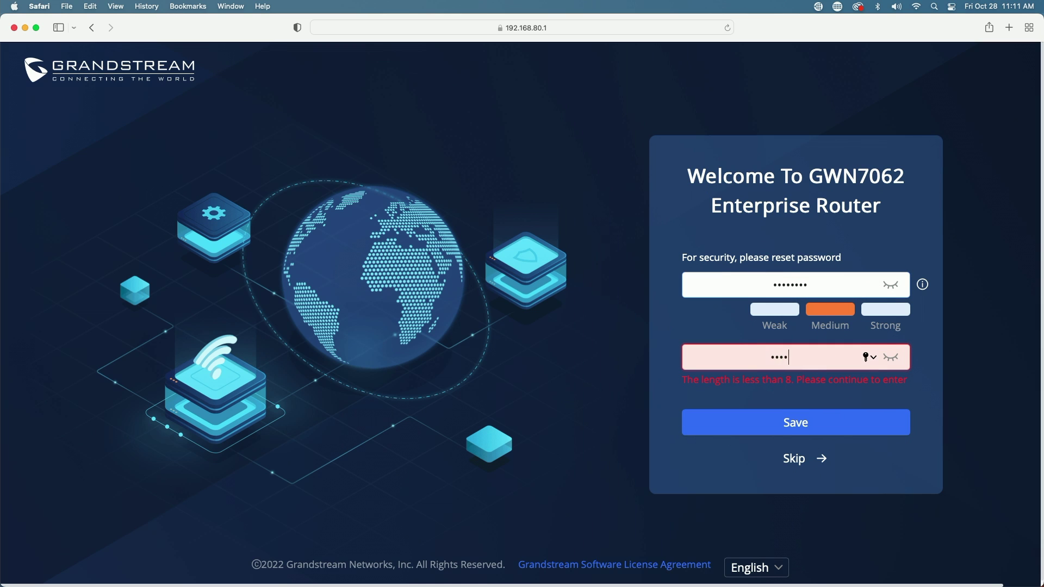
type("••••")
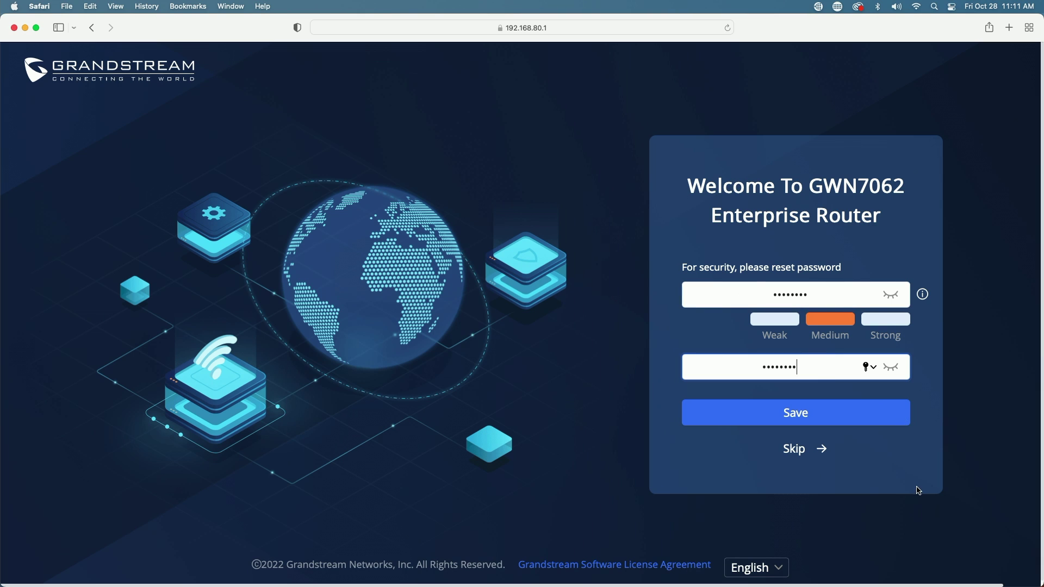
left_click(799, 419)
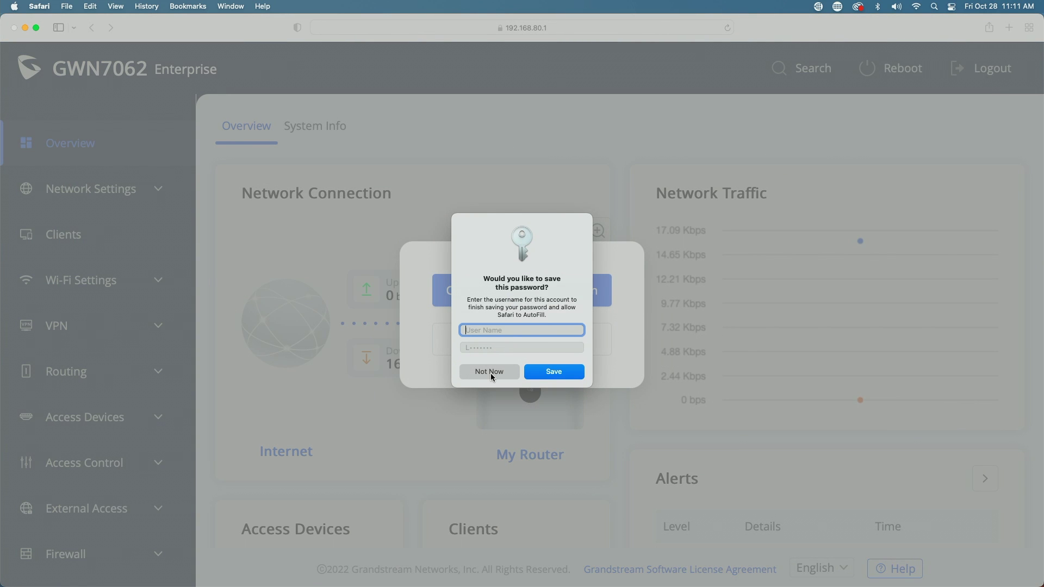
left_click(490, 373)
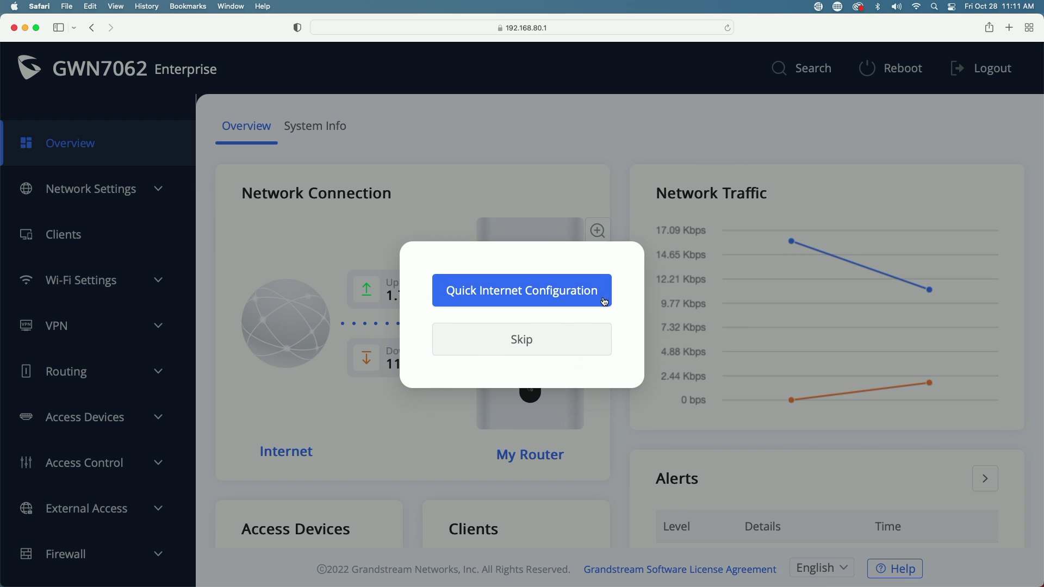
left_click(533, 291)
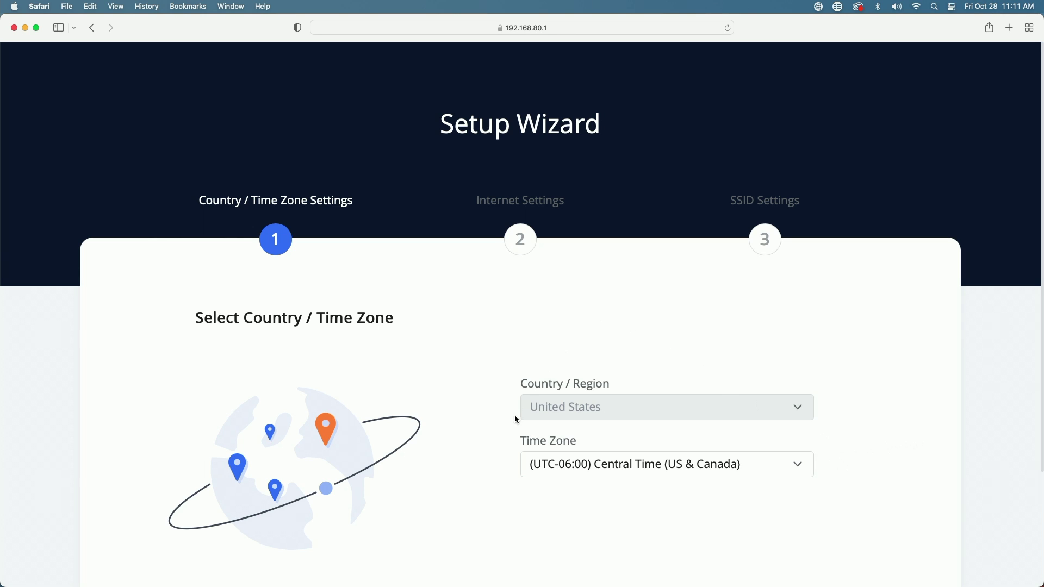
- Change the time zone from Central to (UTC-05:00) Eastern Time (US & Canada) and continue
left_click(799, 464)
scroll(736, 389, "down", 3)
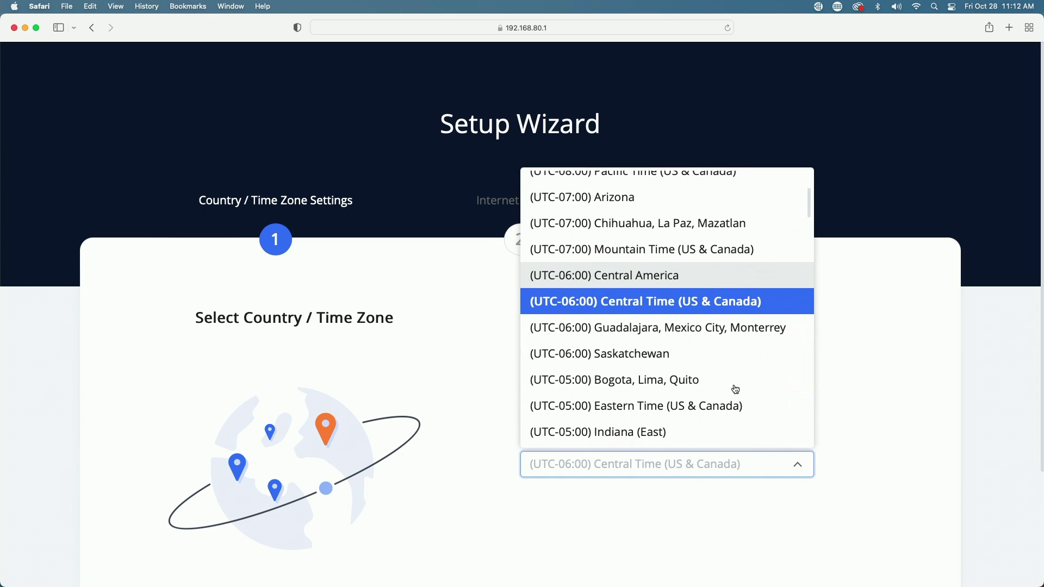
left_click(642, 399)
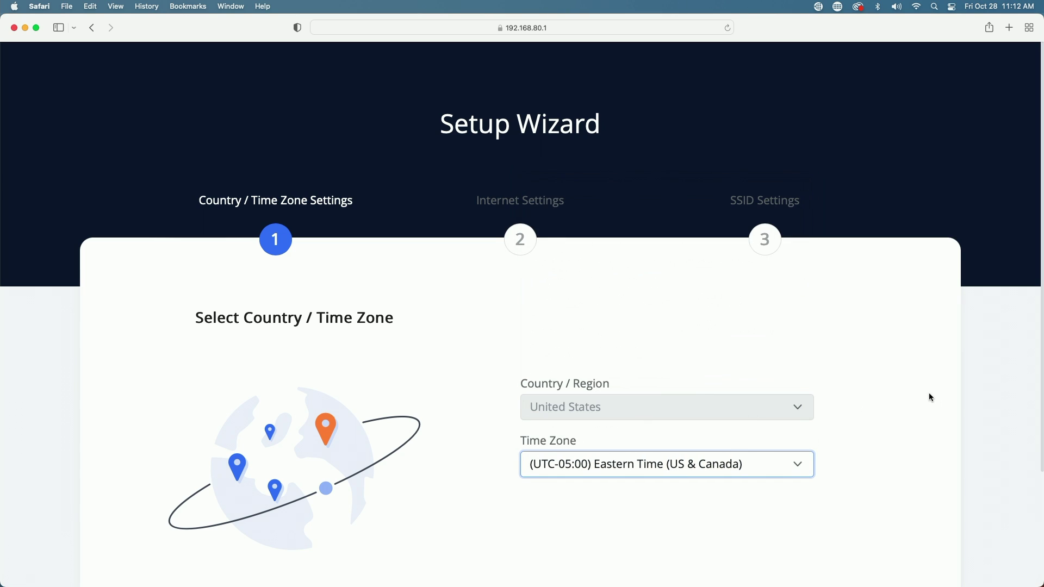
scroll(927, 394, "down", 5)
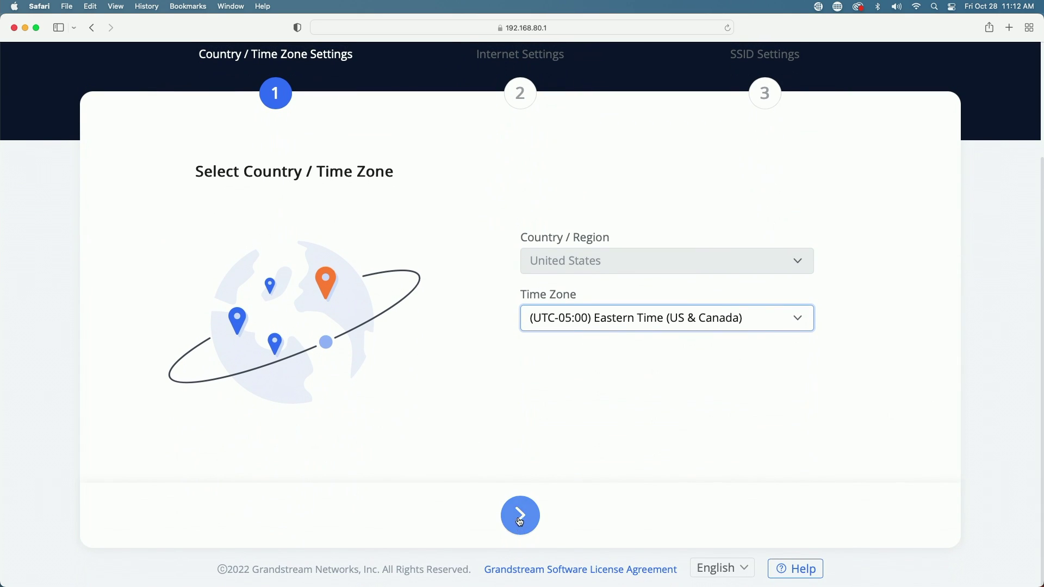
left_click(520, 520)
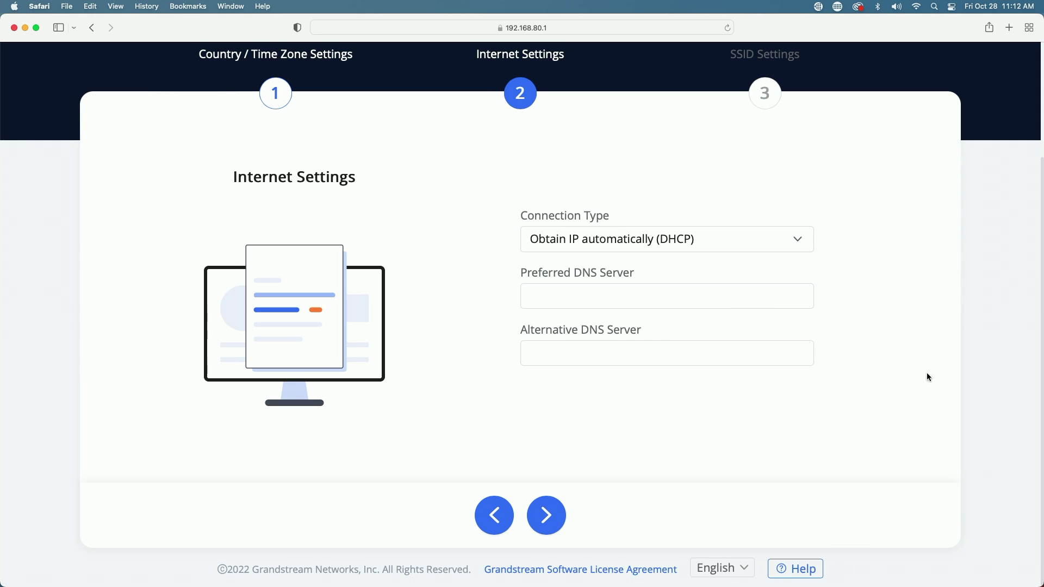
- Keep DHCP, enter Preferred DNS 1.1.1.1 and Alternative DNS 8.8.8.8, then continue to SSID settings
left_click(801, 243)
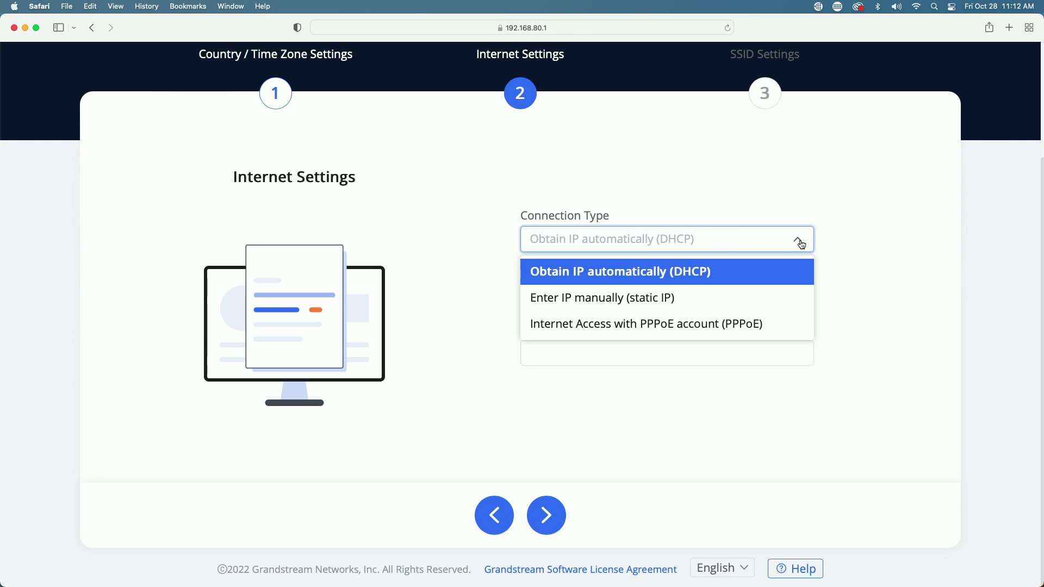
left_click(893, 241)
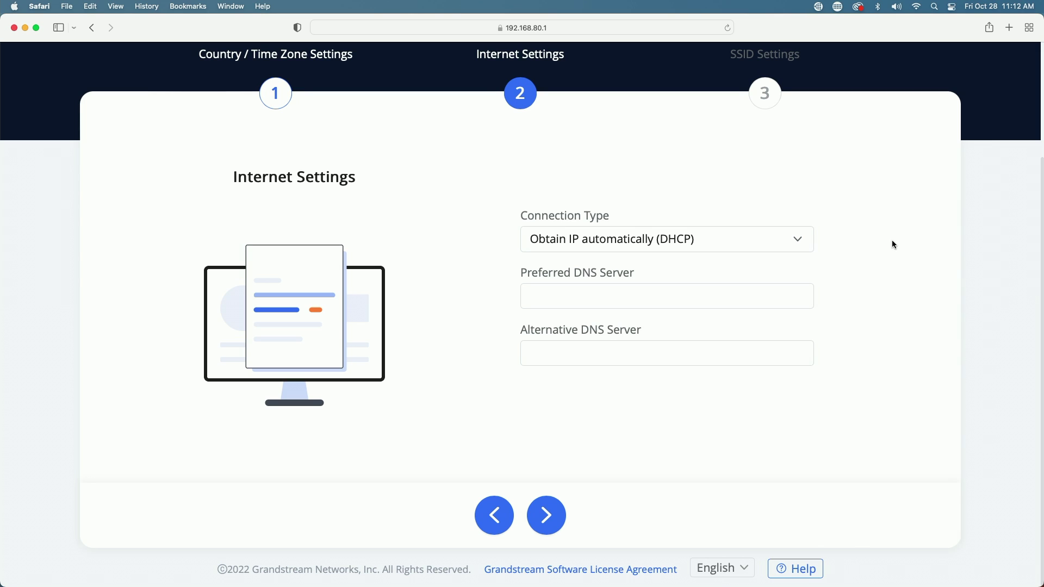
left_click(626, 306)
left_click(543, 295)
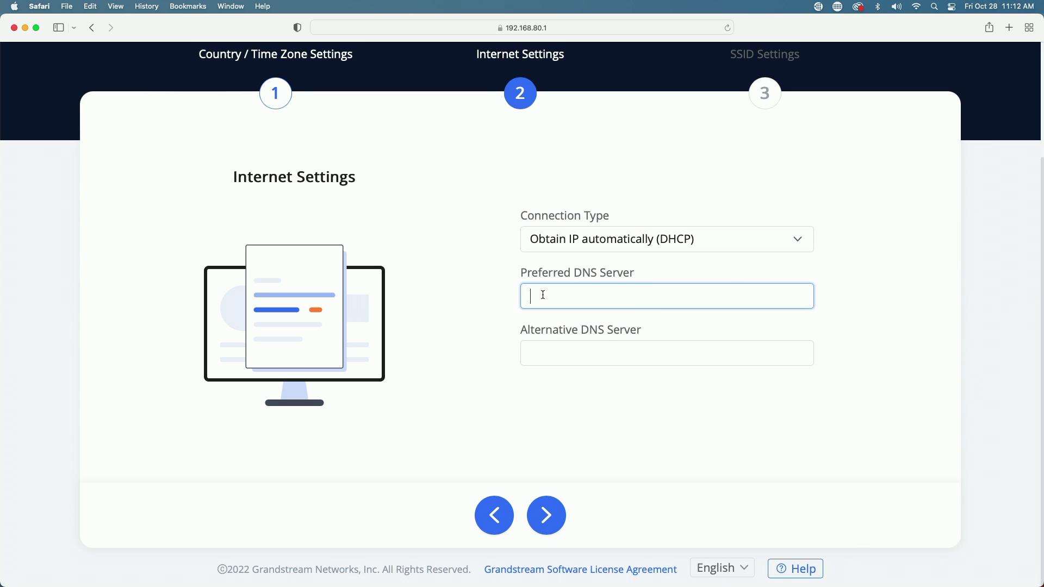
type("1.1.1.1")
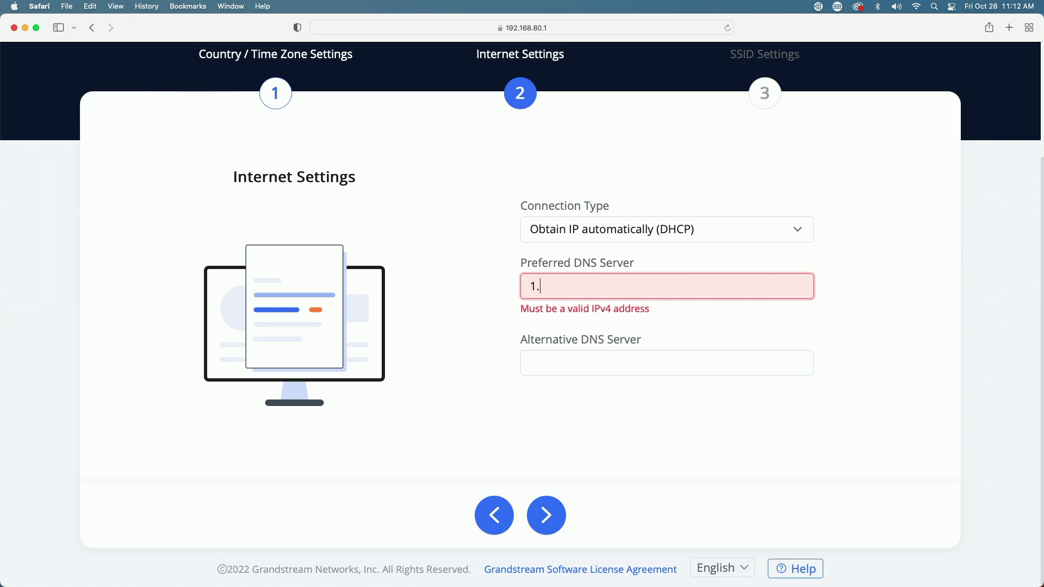
left_click(543, 353)
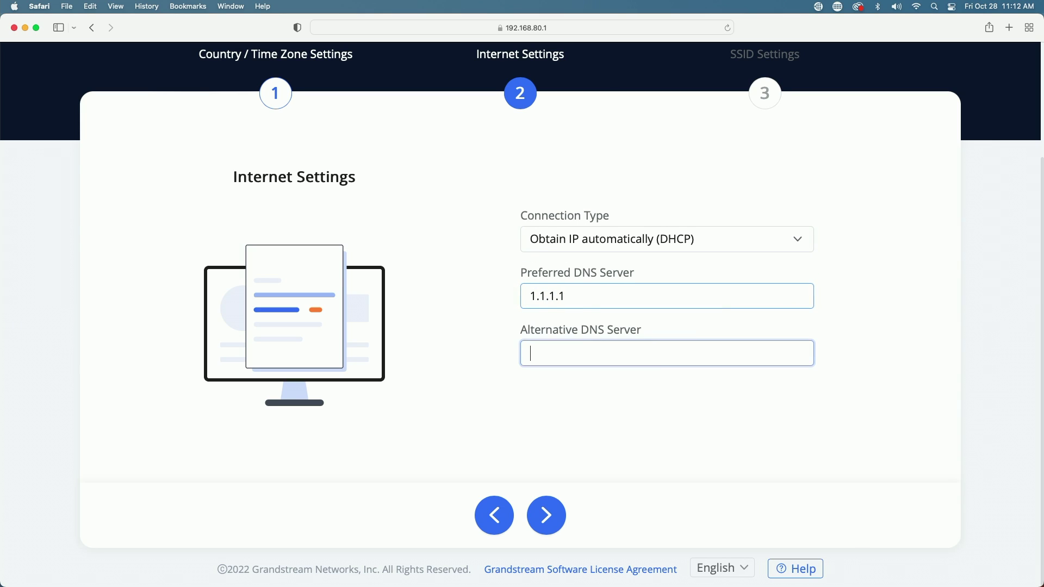
type("8.8.8.8")
left_click(549, 517)
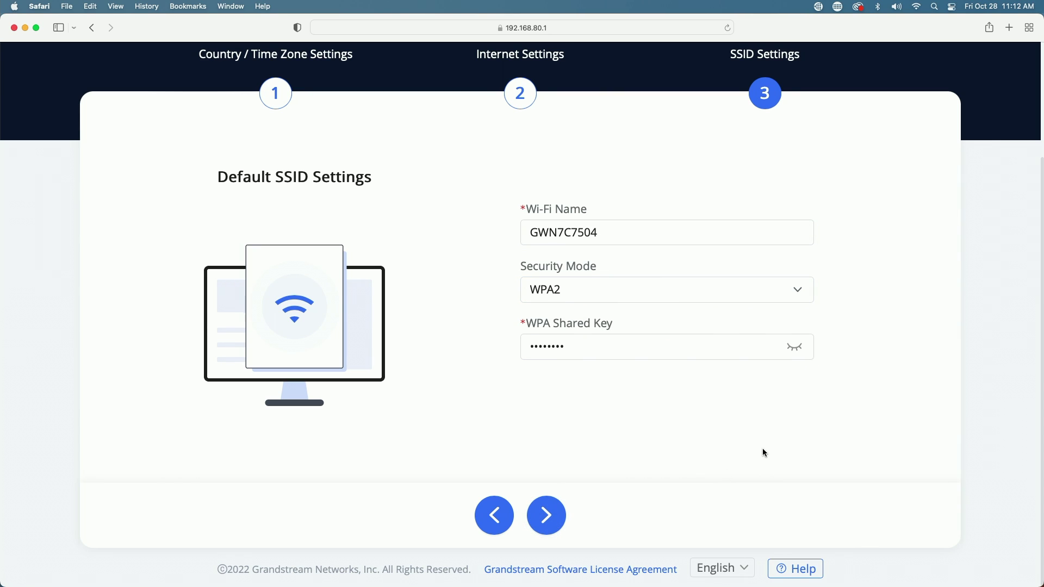
- Edit the Wi-Fi name's suffix so the SSID reads GWN7062
left_click(568, 235)
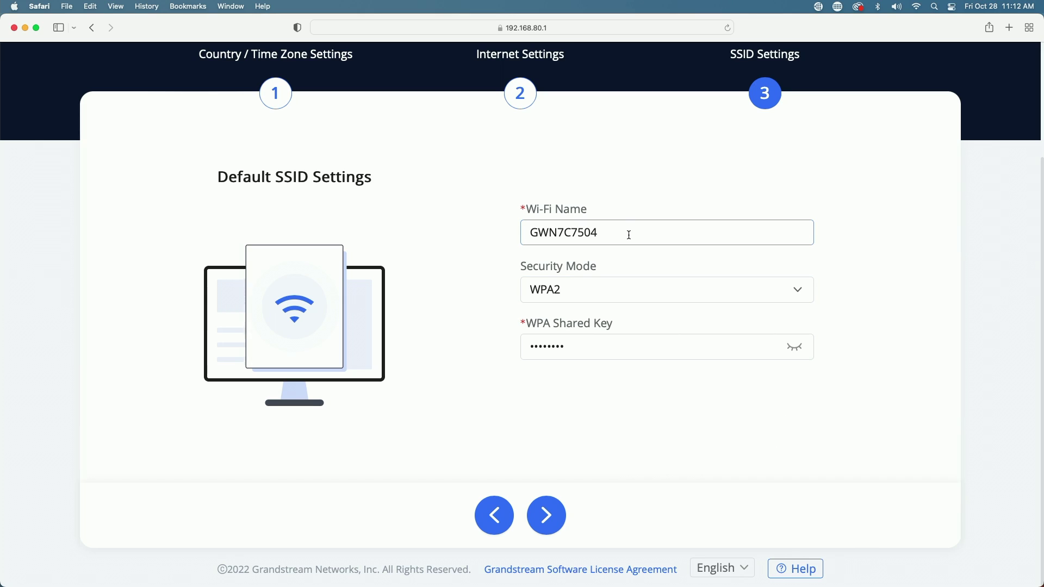
key("Left")
key("Left")
key("Left")
key("Left")
key("Left")
key("shift+super+Left")
key("shift+super+Right")
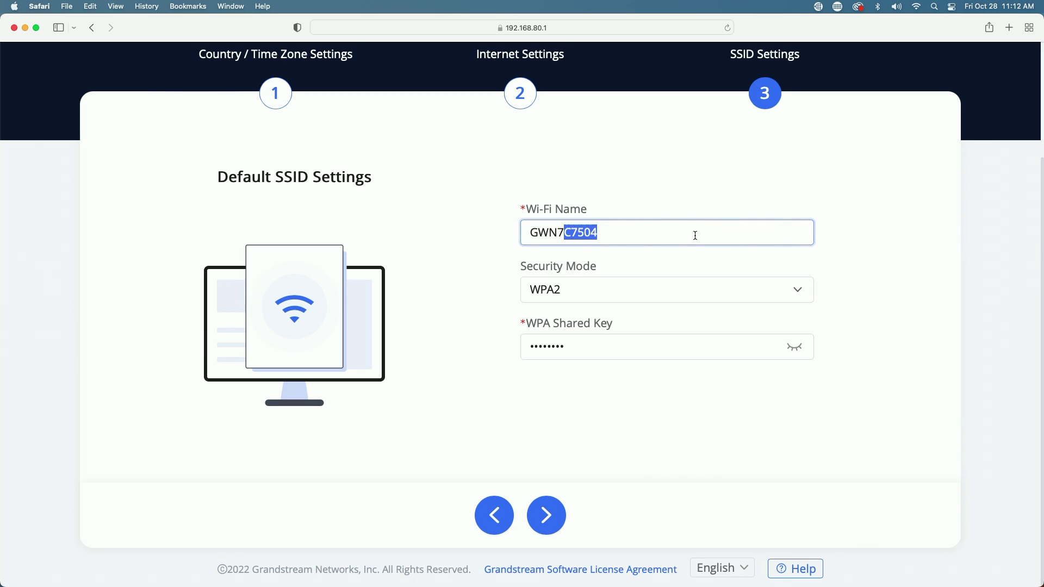
type("062")
- Replace the WPA shared key with a new 8-character key and submit the step
left_click_drag(582, 347, 473, 345)
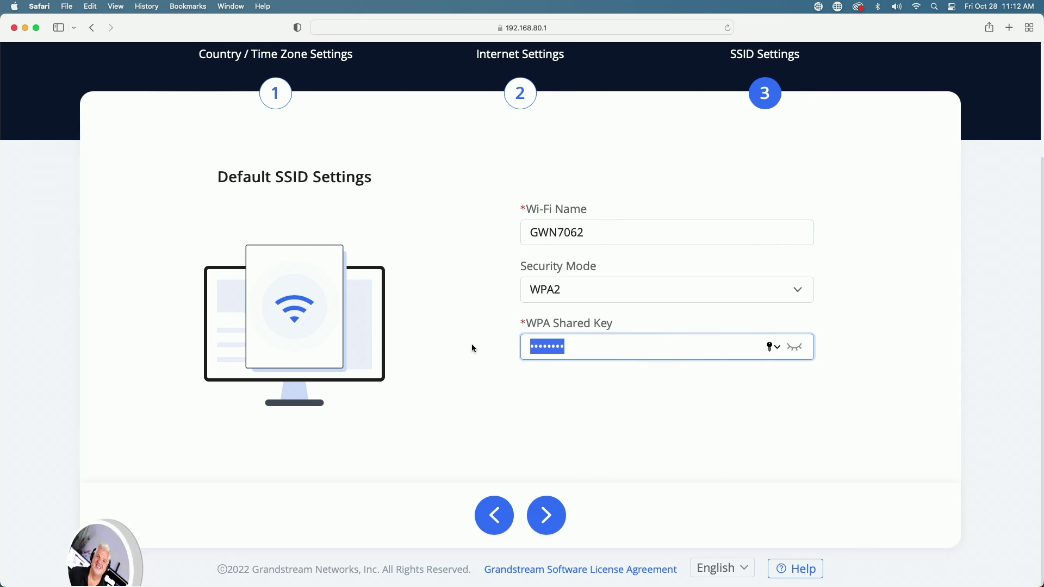
type("a")
key("BackSpace")
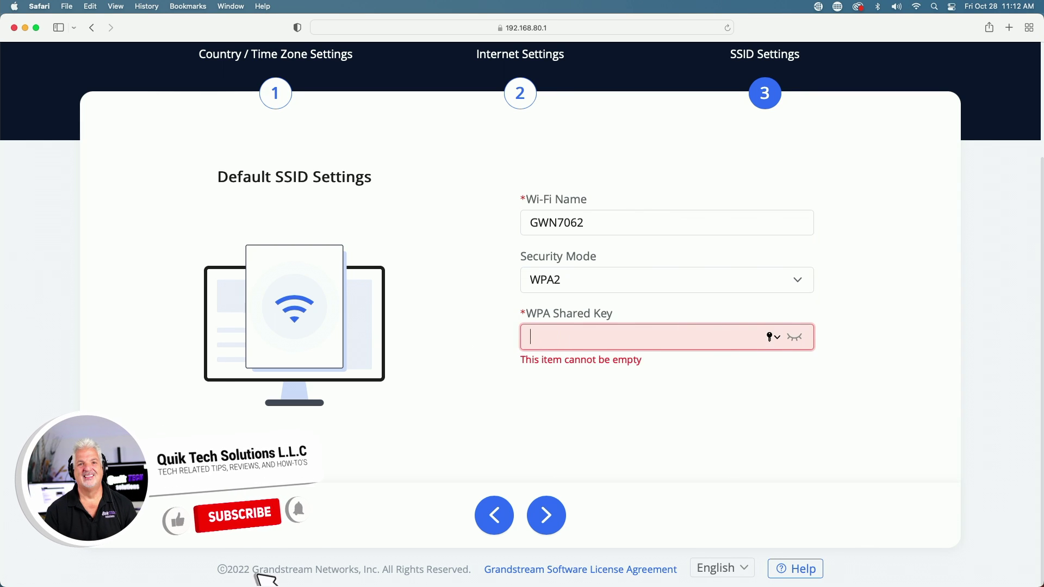
type("aaaaaaa")
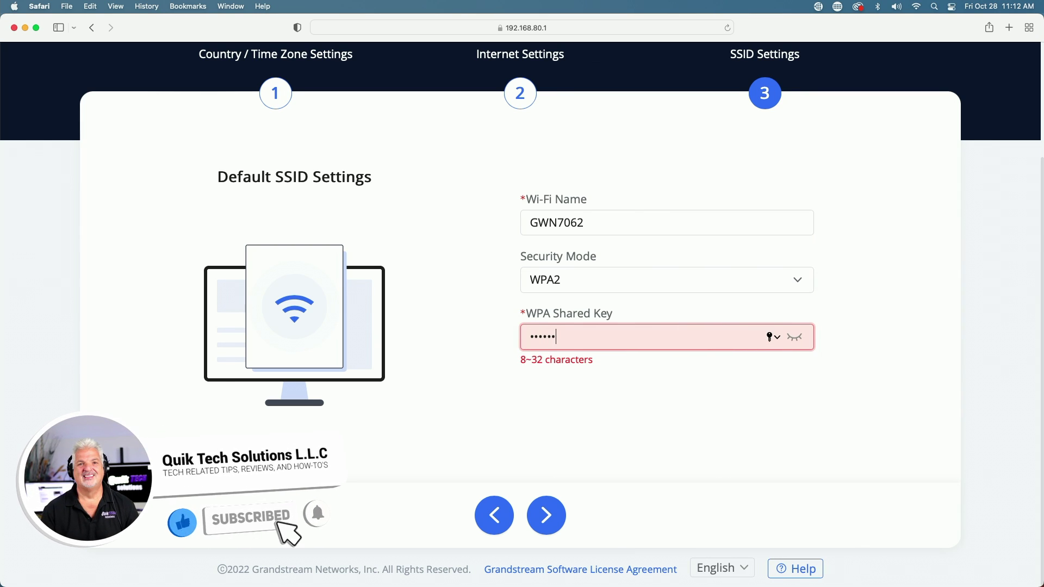
type("a")
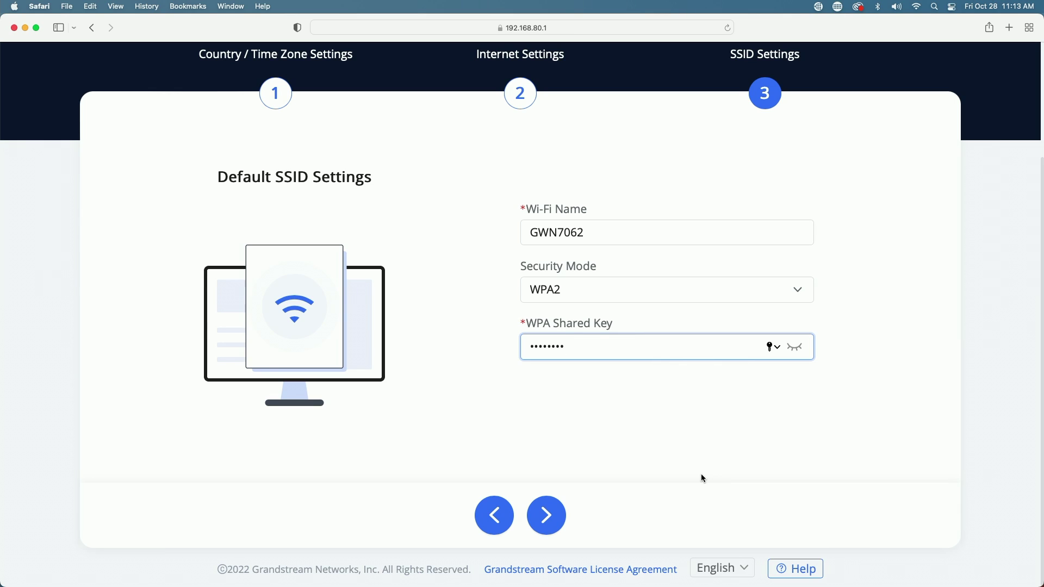
left_click(547, 519)
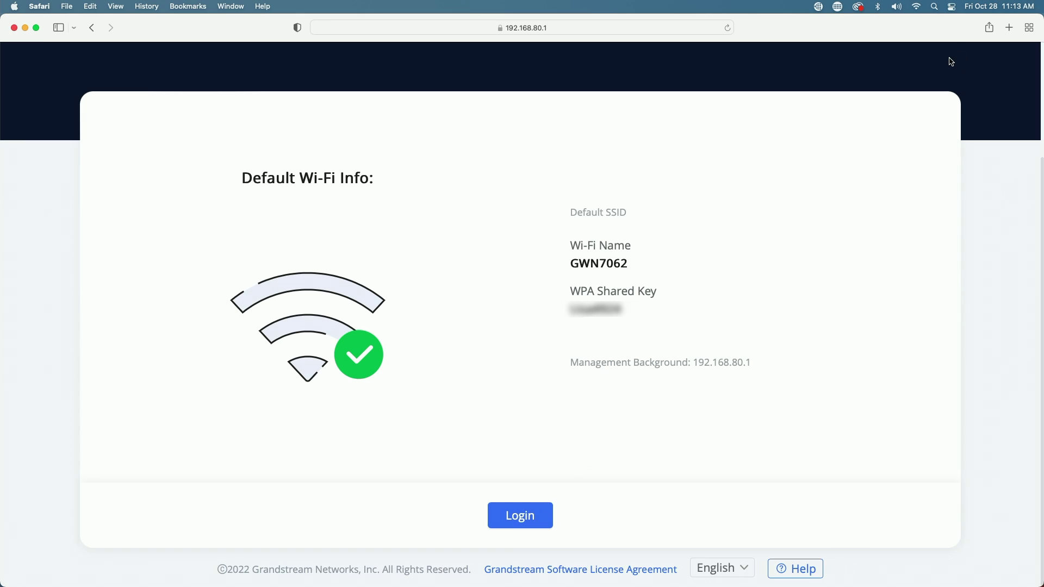
- Join the Mac to the GWN7062 Wi-Fi network using its shared key
left_click(919, 7)
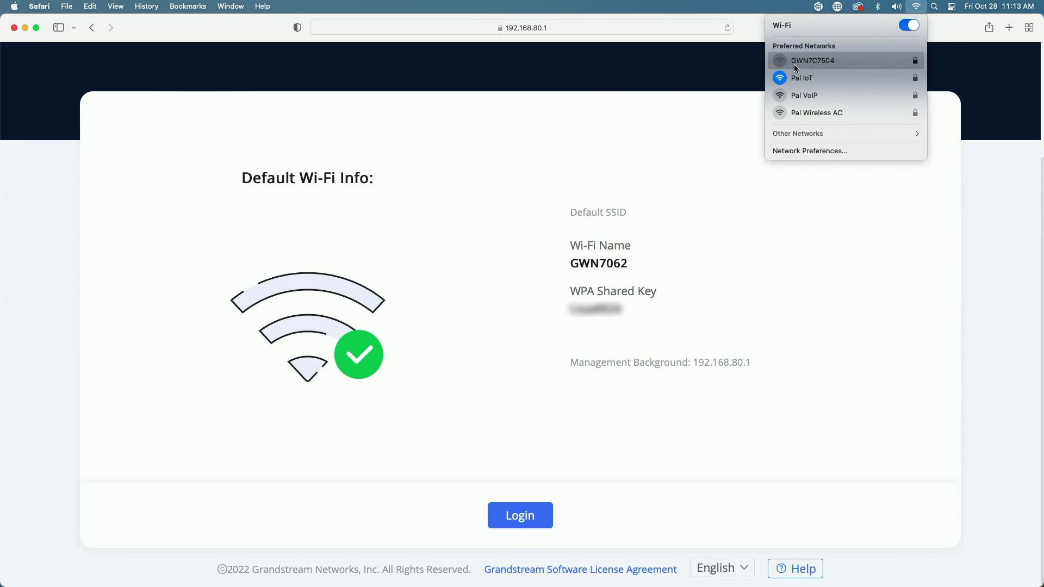
left_click(819, 134)
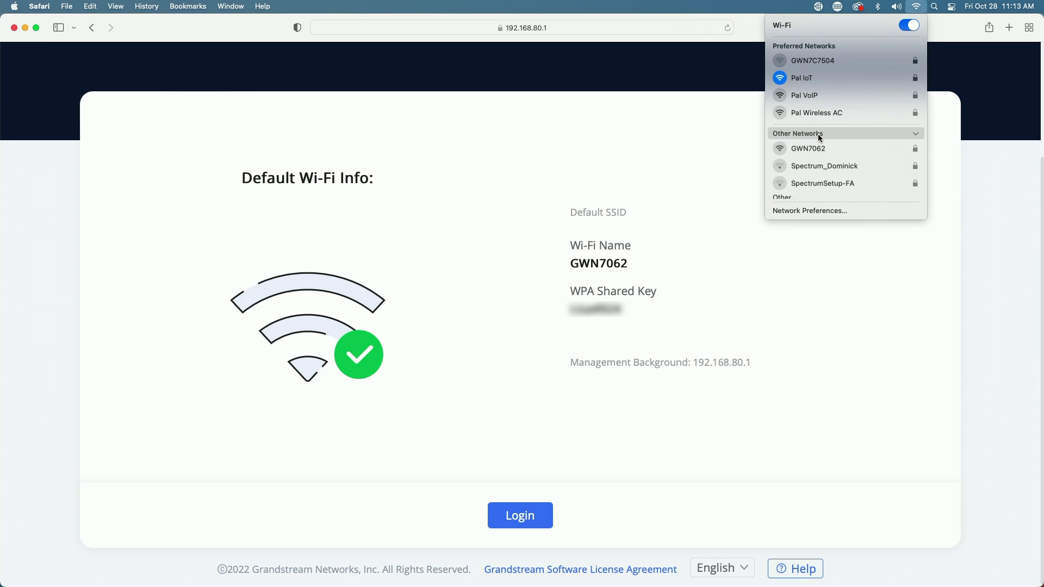
left_click(807, 150)
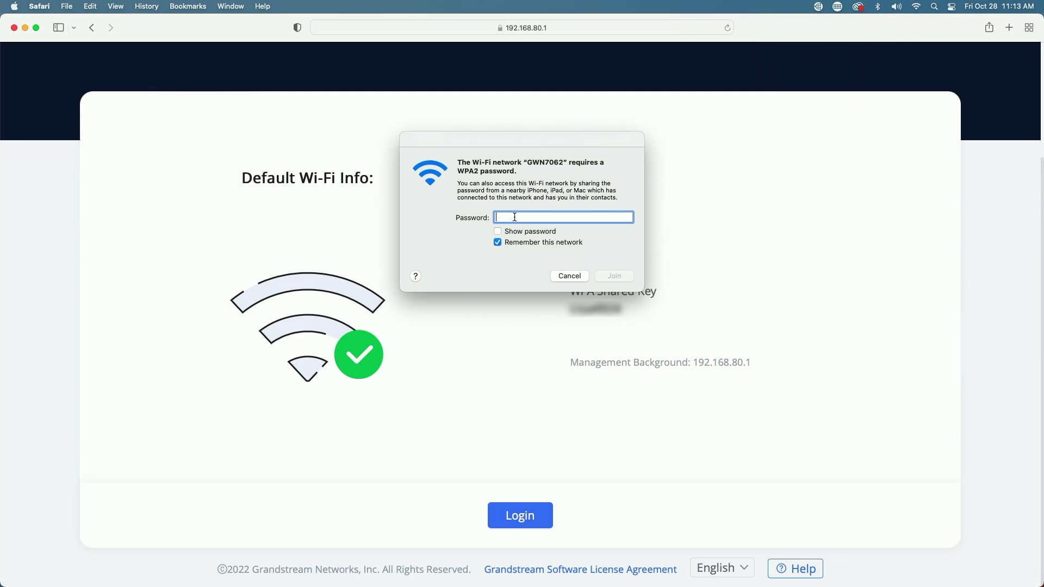
type("••••••••")
left_click(609, 277)
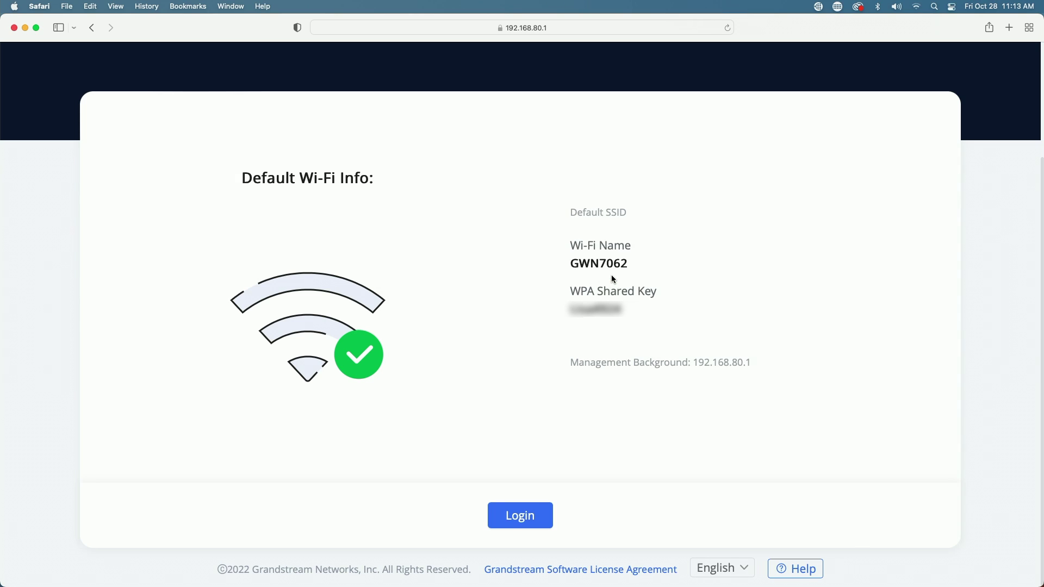
- Confirm the GWN7062 connection and go to the router login screen, declining Safari's password save
left_click(916, 6)
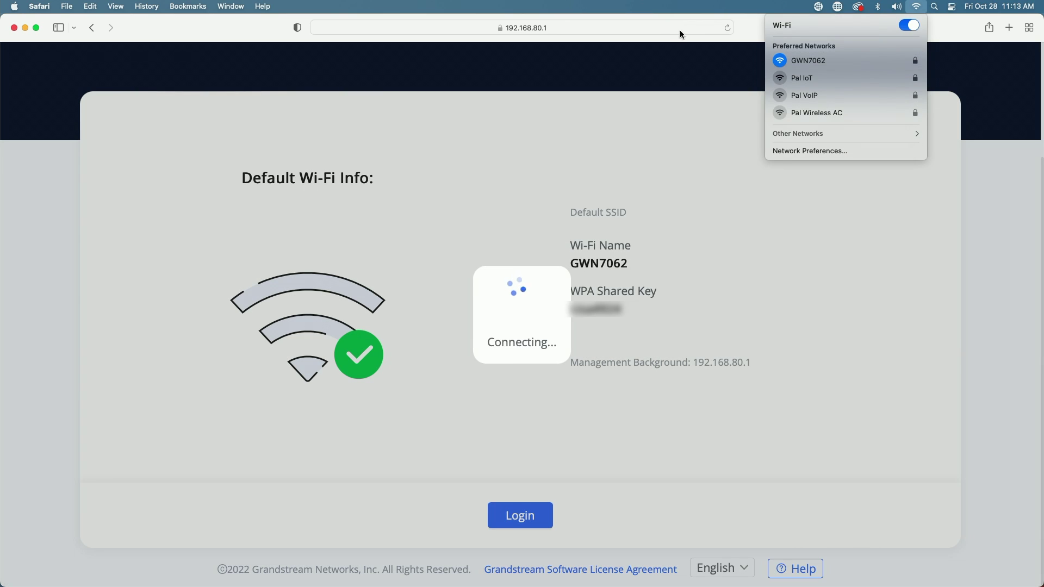
left_click(753, 15)
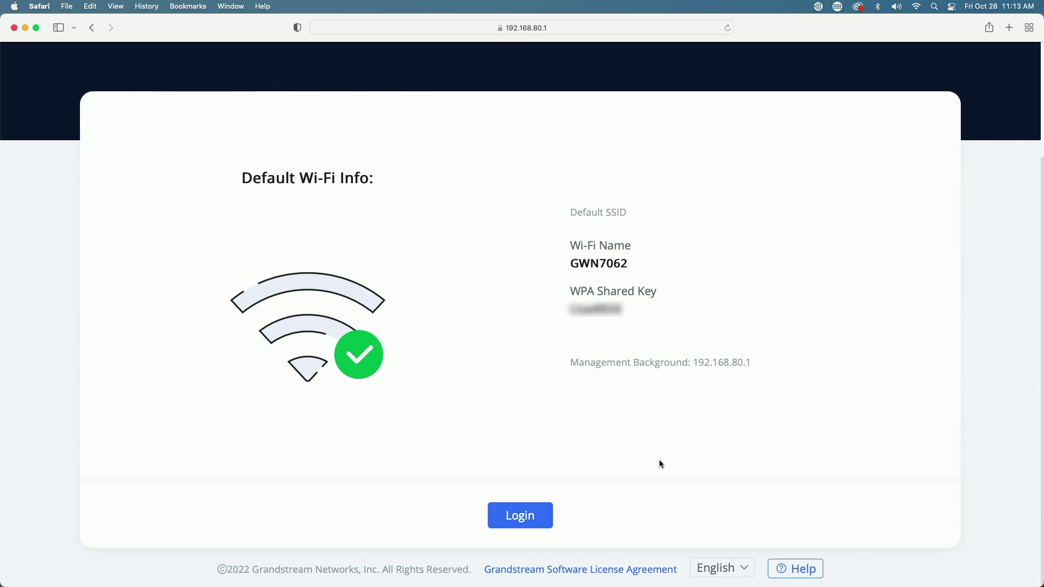
left_click(520, 522)
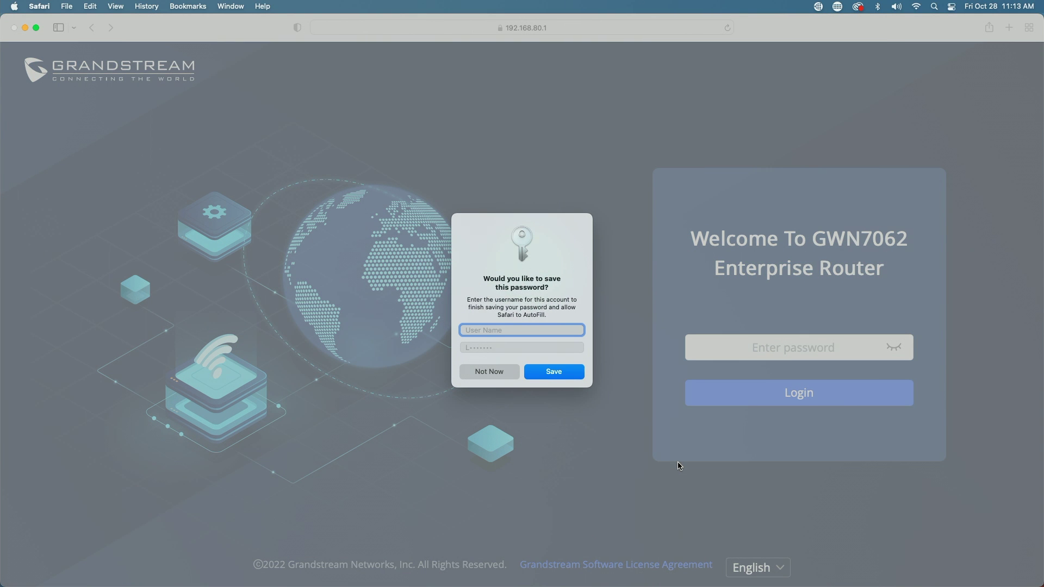
left_click(494, 377)
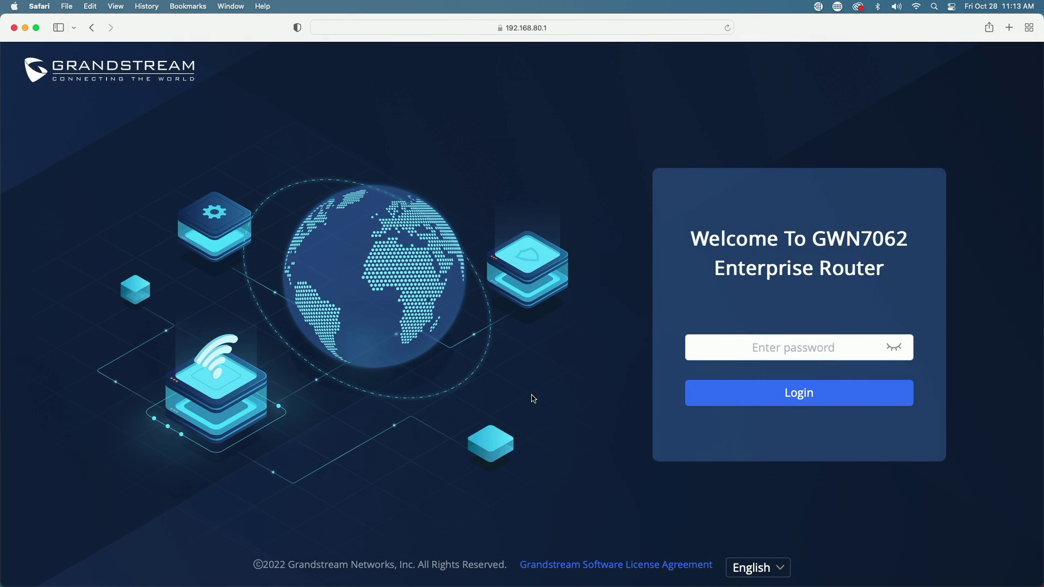
- Sign in with the new admin password, declining Safari's offer to save it
left_click(781, 346)
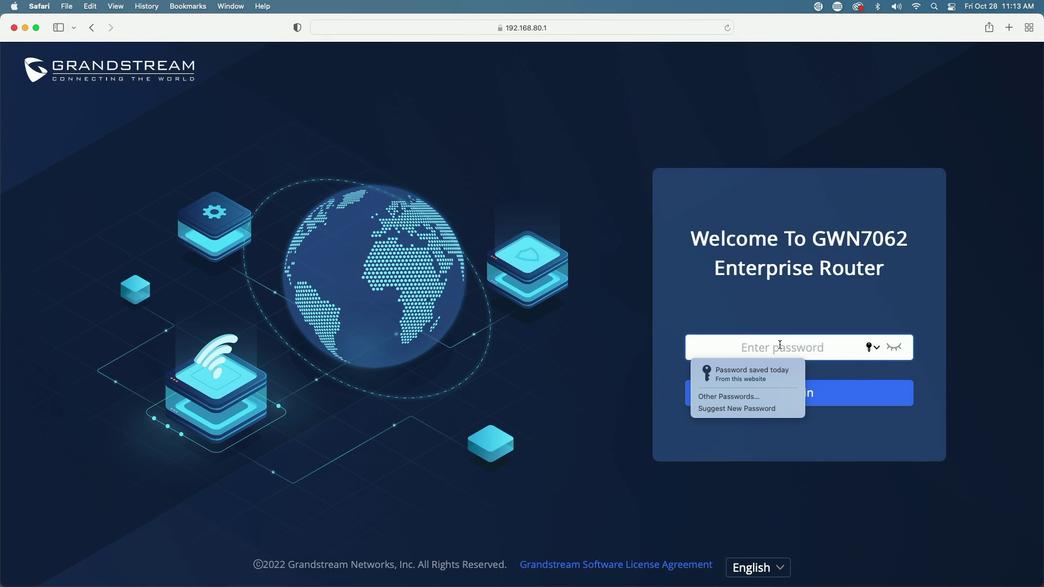
type("•••••••")
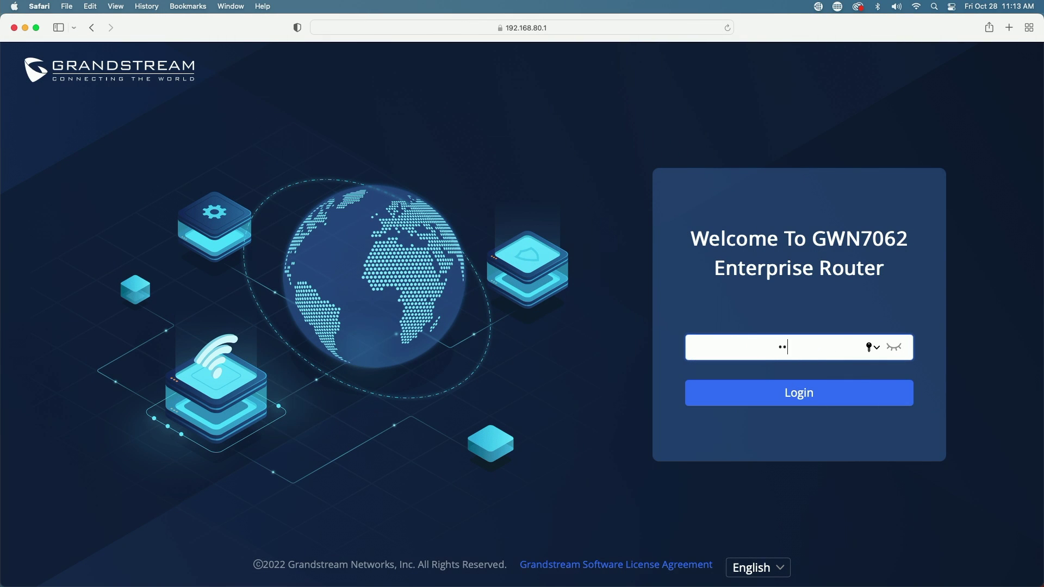
type("•")
left_click(804, 395)
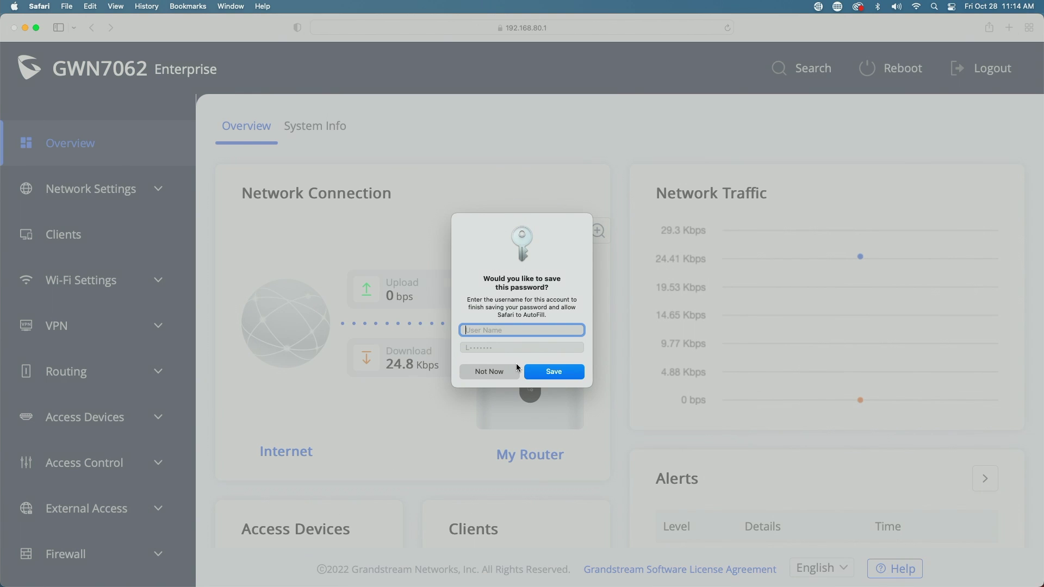
left_click(491, 372)
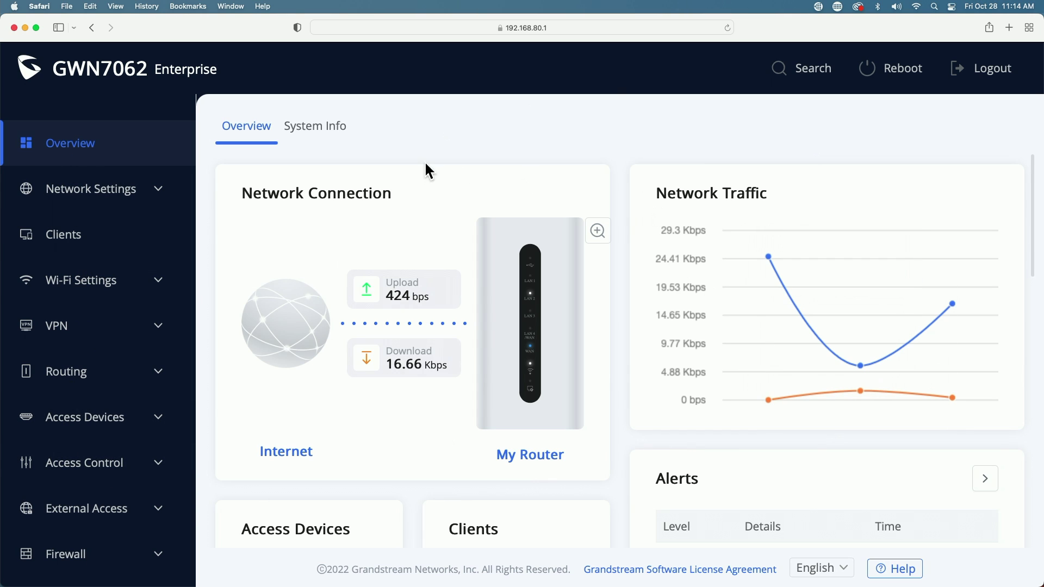
- Look over the Default VLAN's LAN settings and close them unchanged
left_click(76, 190)
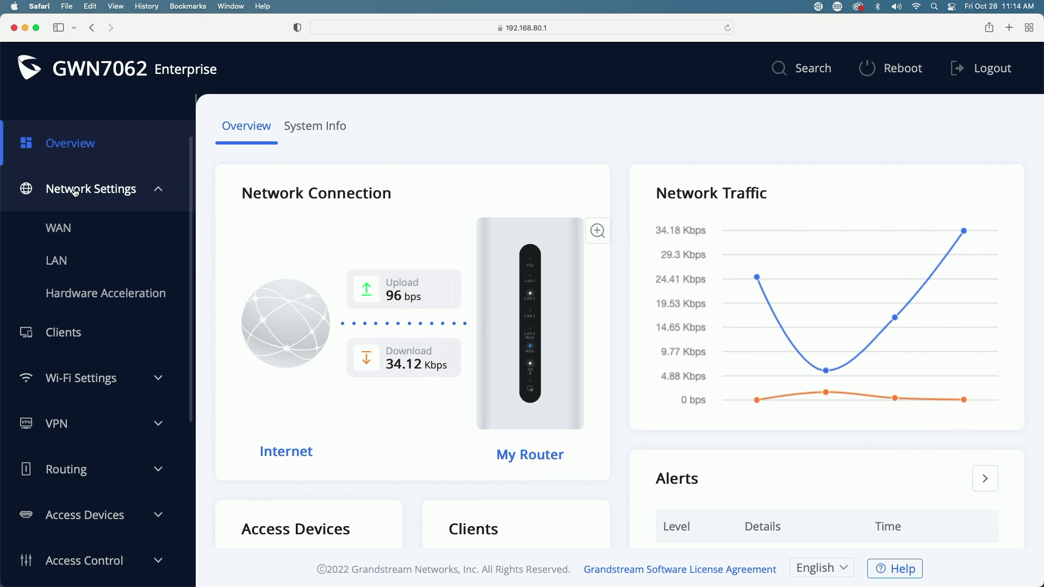
left_click(60, 261)
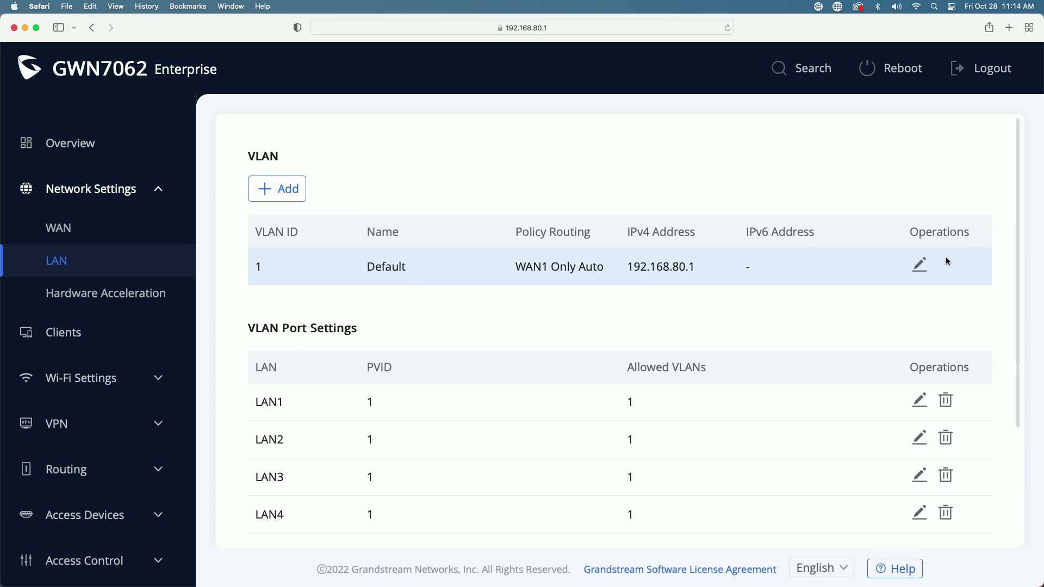
left_click(920, 266)
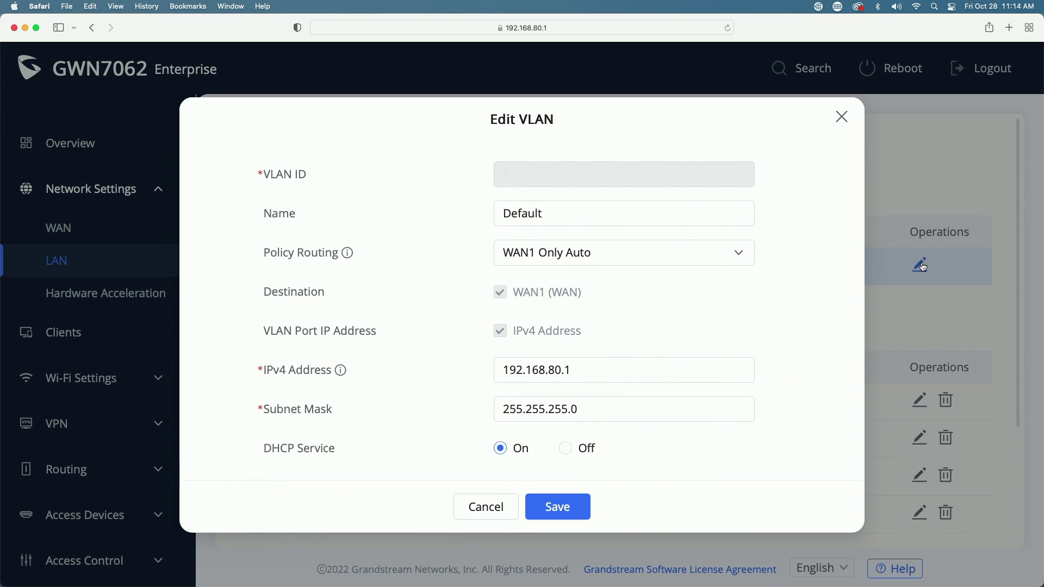
left_click(486, 507)
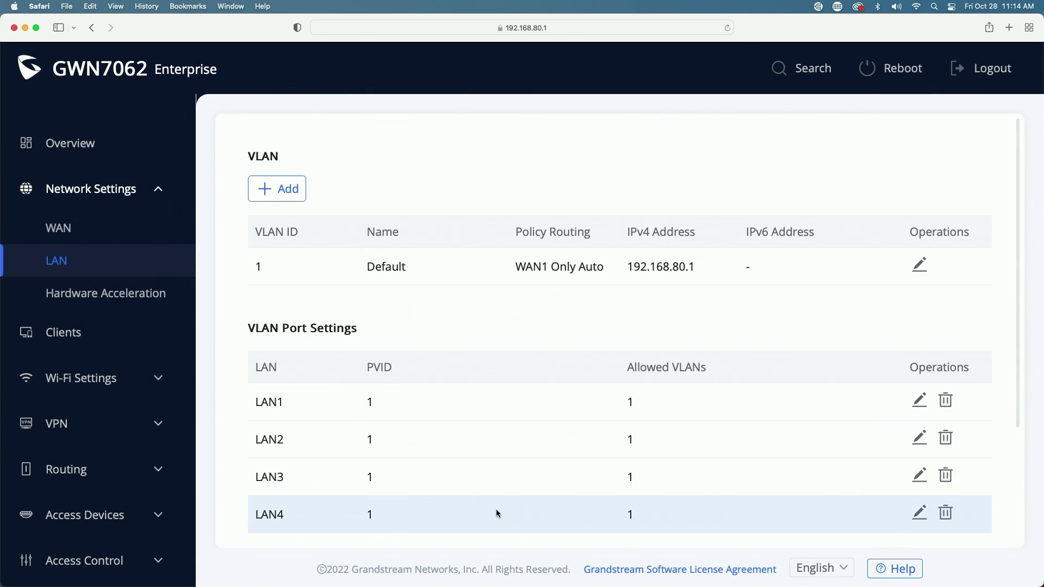
- Inspect the GWN7062 SSID's Wi-Fi settings in Edit SSID, then cancel
left_click(65, 385)
left_click(63, 417)
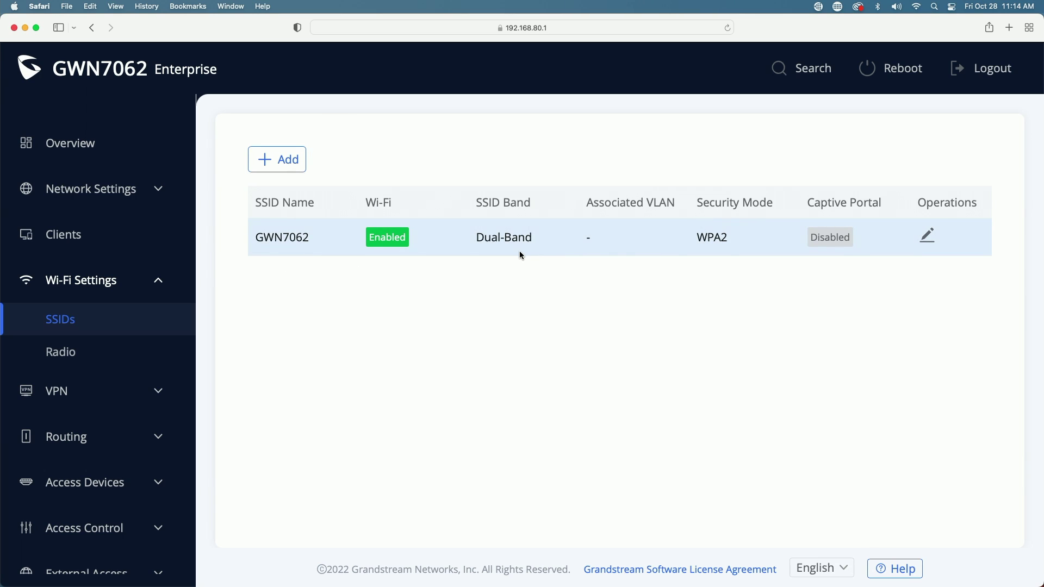
left_click(926, 236)
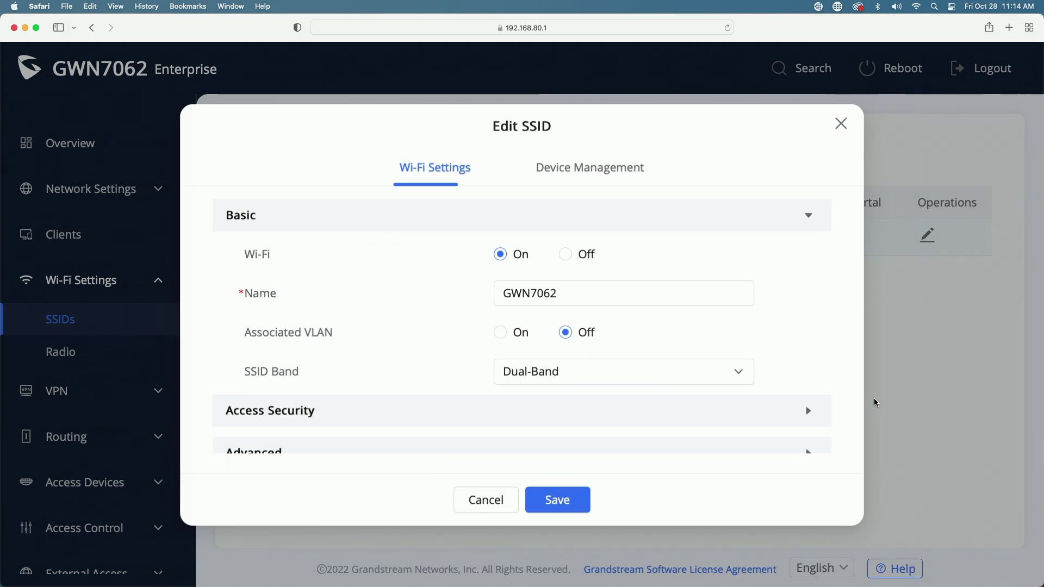
scroll(841, 401, "down", 2)
scroll(842, 405, "up", 2)
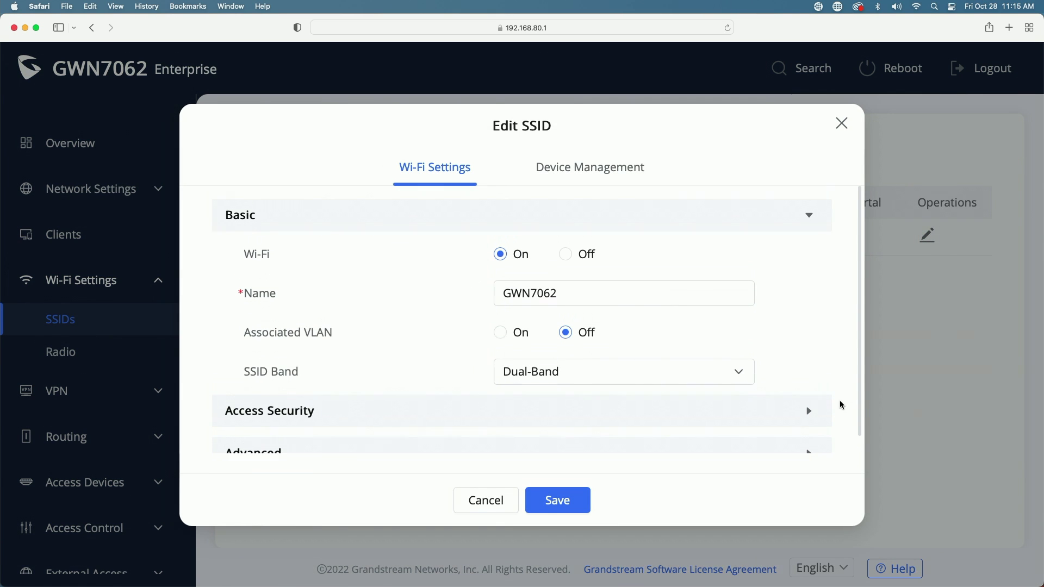
left_click(485, 500)
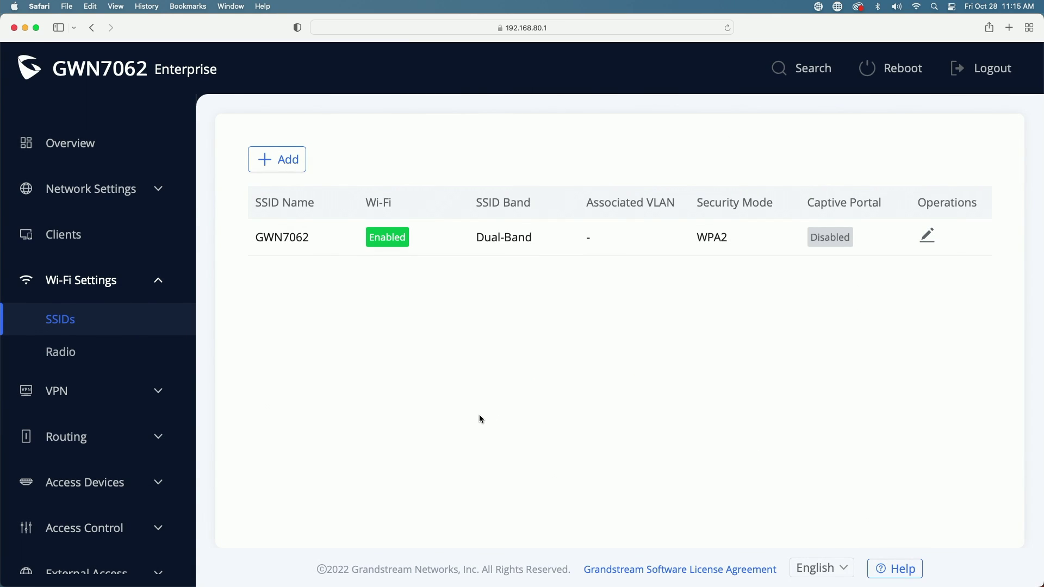
- Go to the System Settings Upgrade page showing firmware 1.0.5.6
scroll(128, 462, "down", 5)
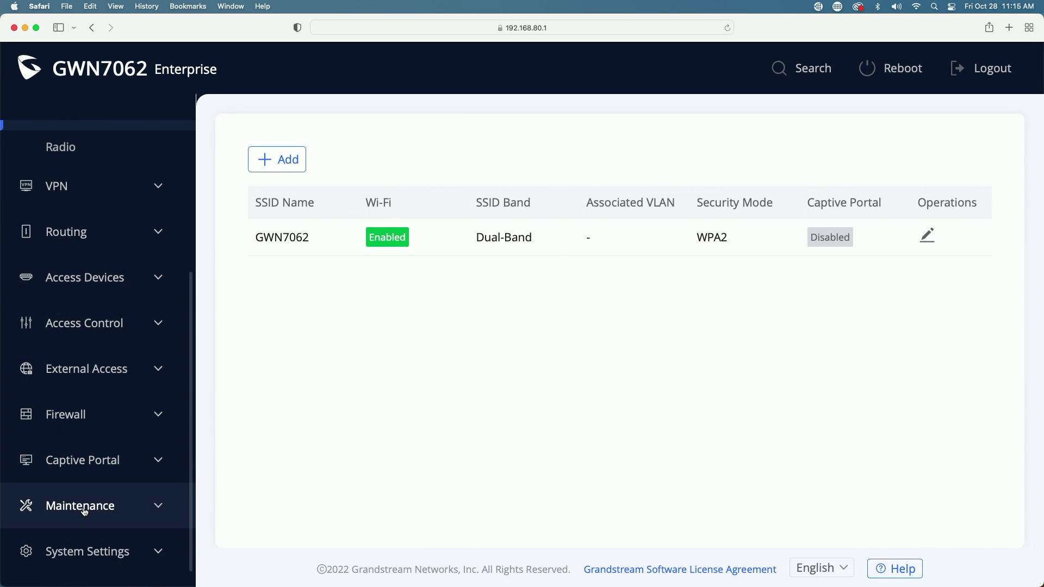
left_click(122, 551)
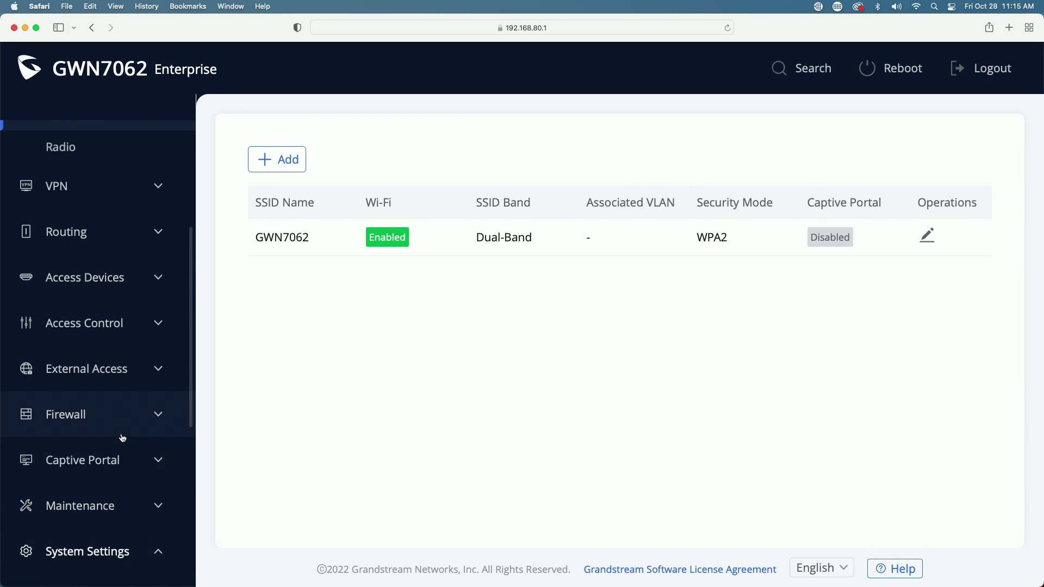
scroll(123, 438, "down", 3)
scroll(123, 439, "down", 5)
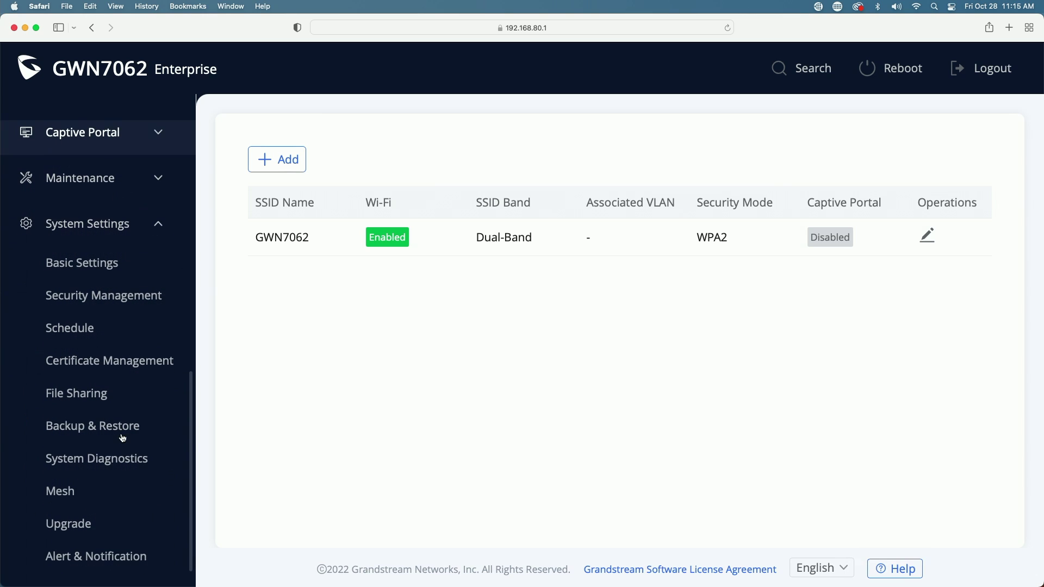
left_click(75, 527)
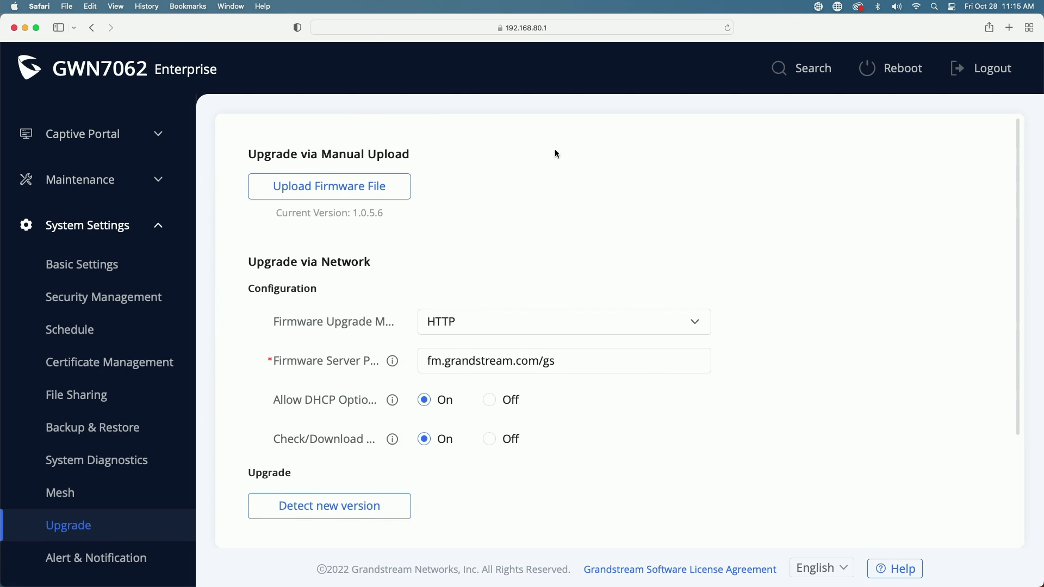
scroll(857, 314, "down", 3)
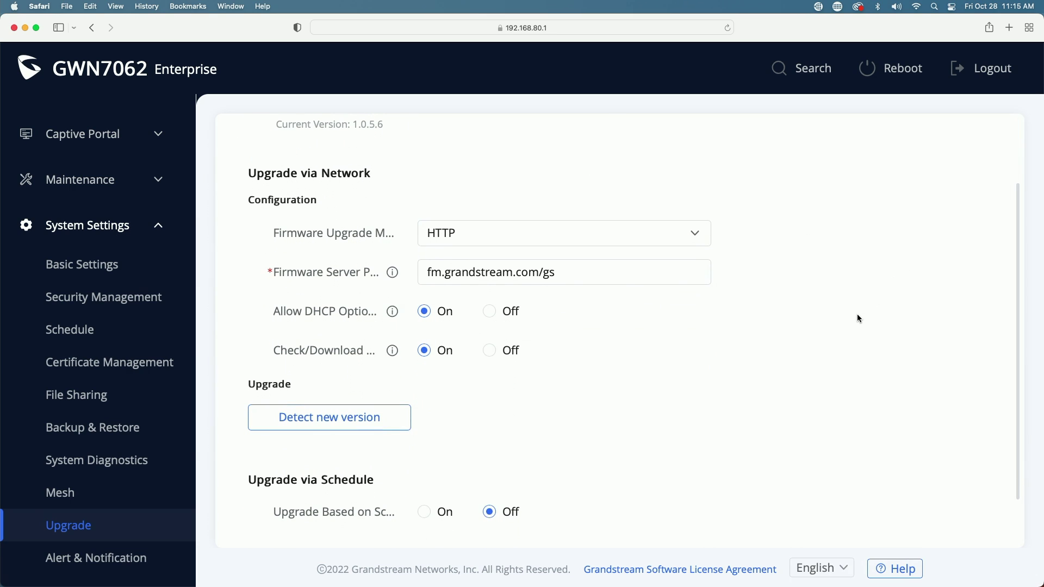
- Detect new firmware on the current server path and acknowledge the no-firmware message
left_click_drag(606, 271, 412, 271)
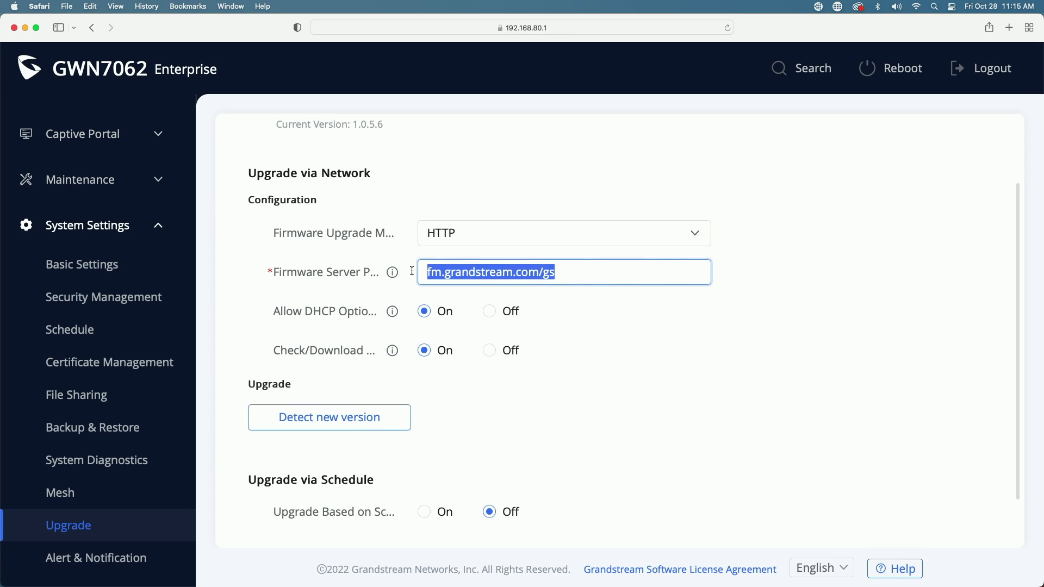
left_click(703, 362)
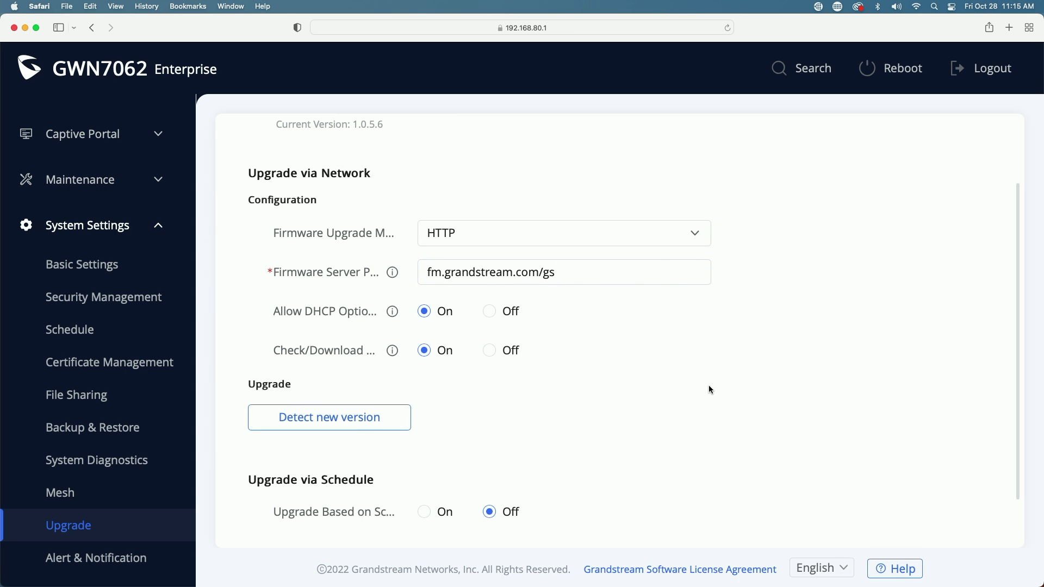
left_click(396, 419)
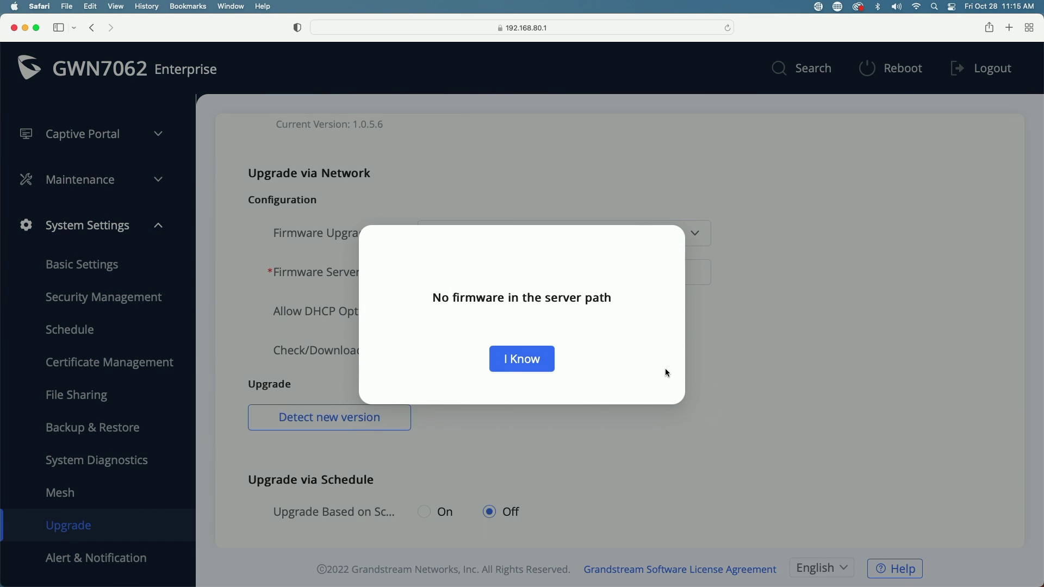
left_click(536, 360)
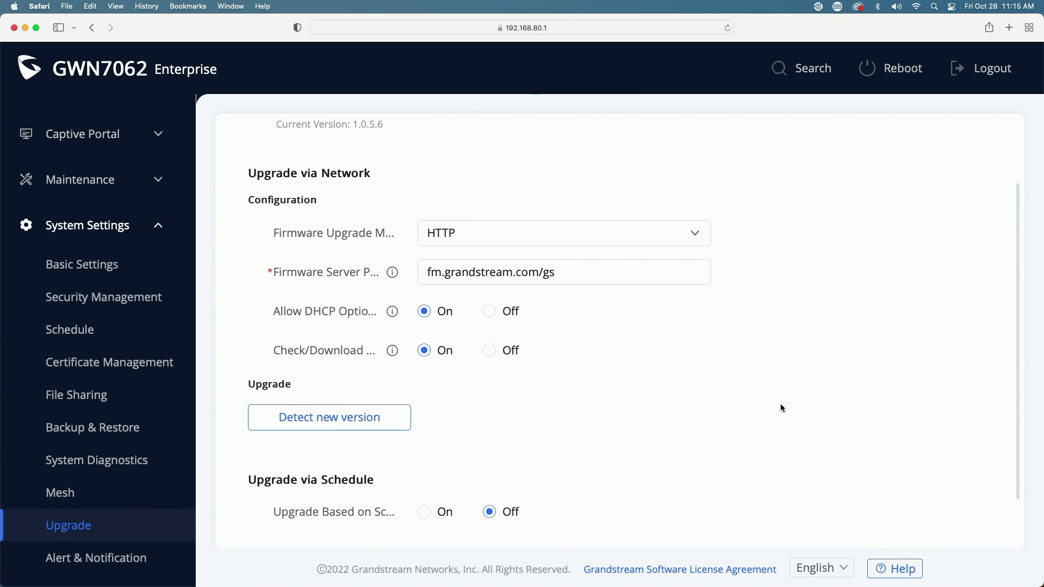
- Set the firmware server path to firmware.grandstream.com, save, and detect version 1.0.5.12
left_click_drag(588, 274, 351, 272)
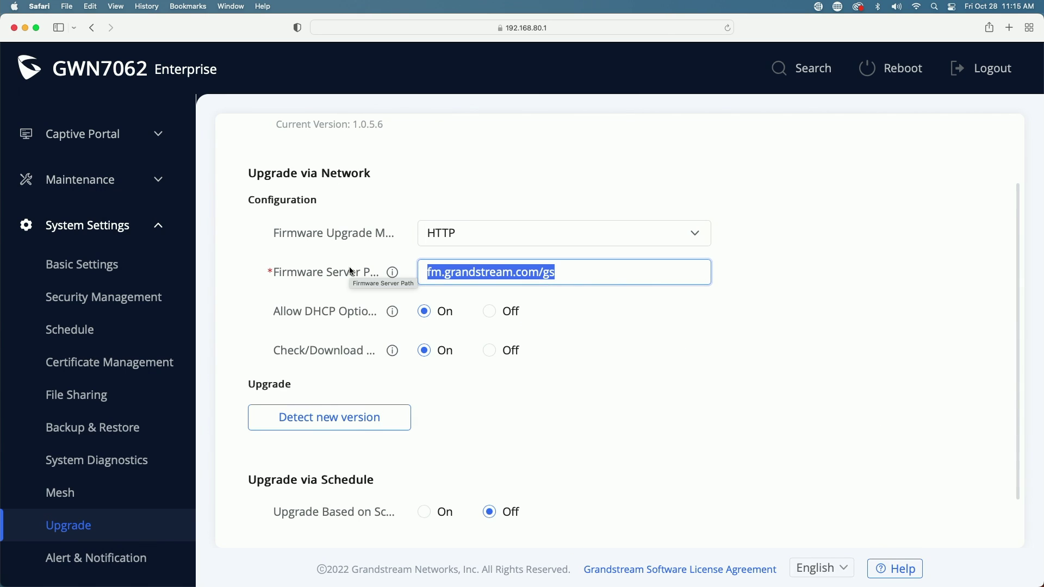
type("firm")
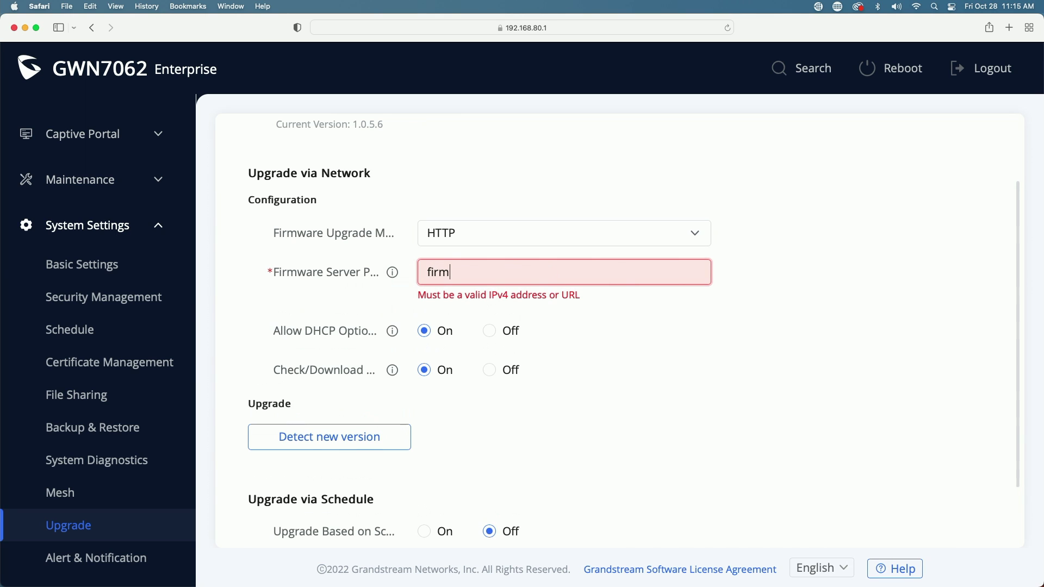
type("ware.grandstream.com")
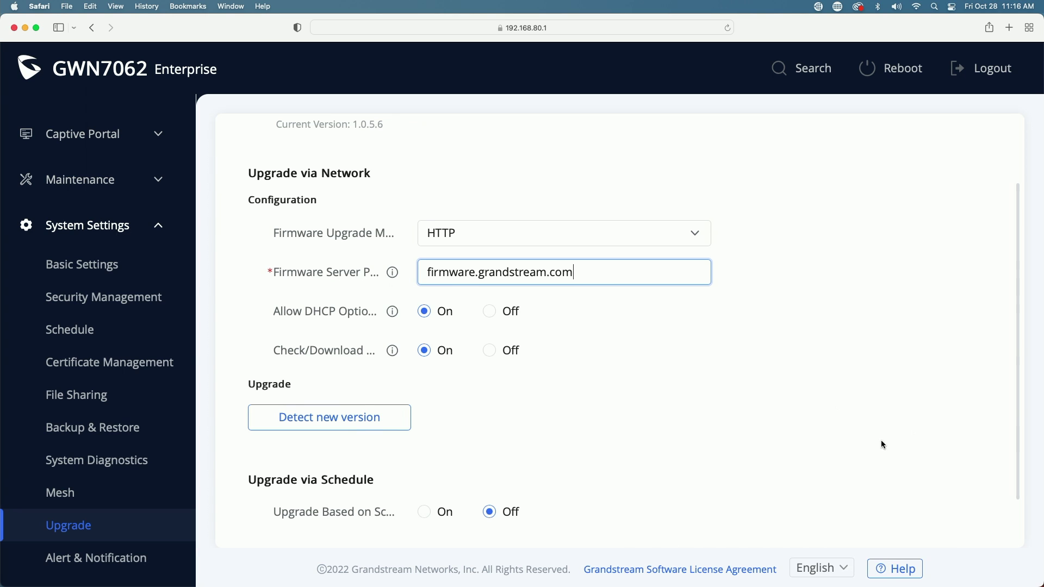
scroll(904, 438, "down", 2)
left_click(527, 515)
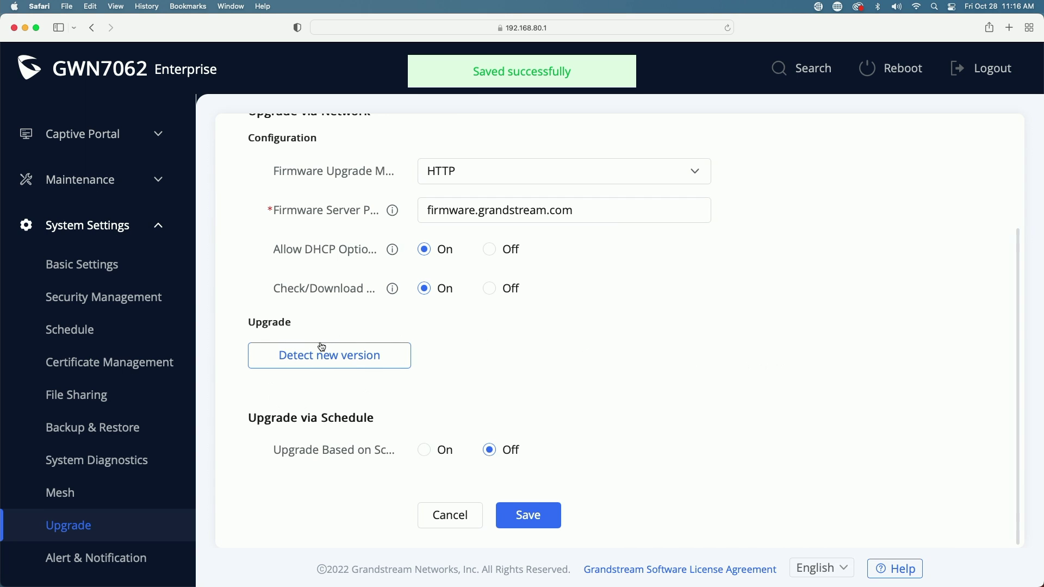
left_click(323, 362)
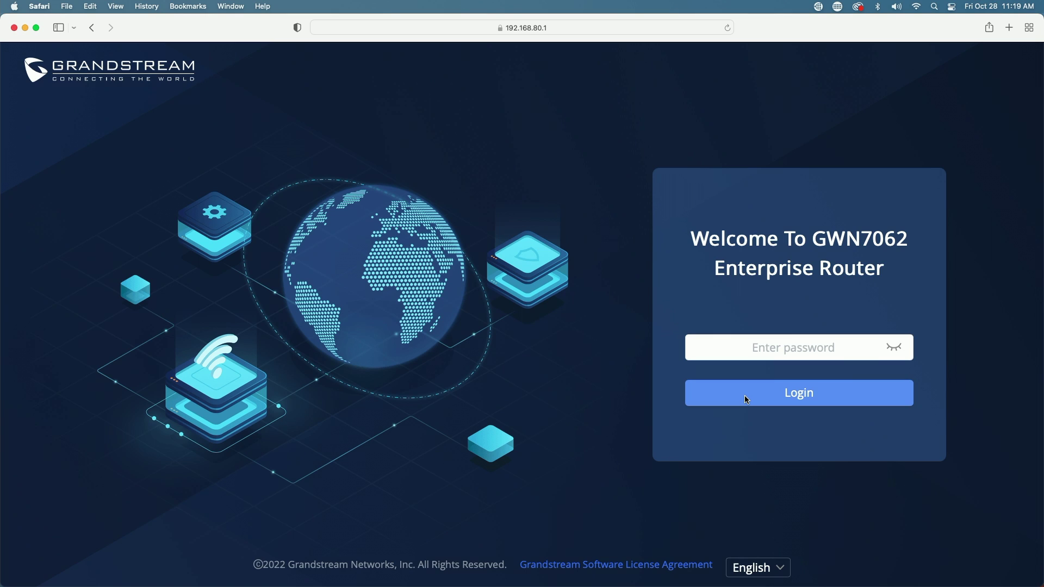
- Log back in with the admin password and decline Safari's offer to save it
left_click(753, 349)
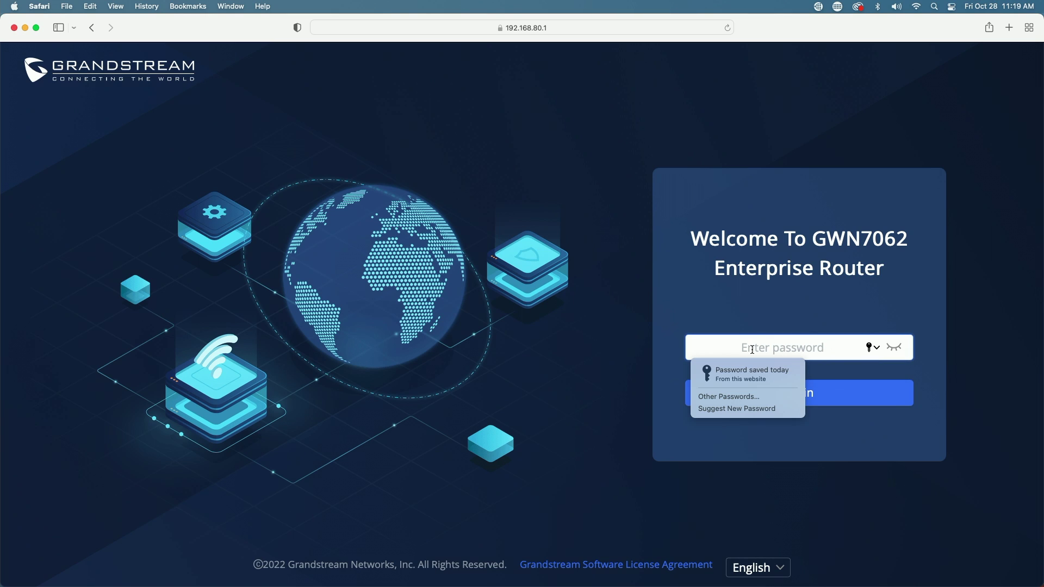
type("a")
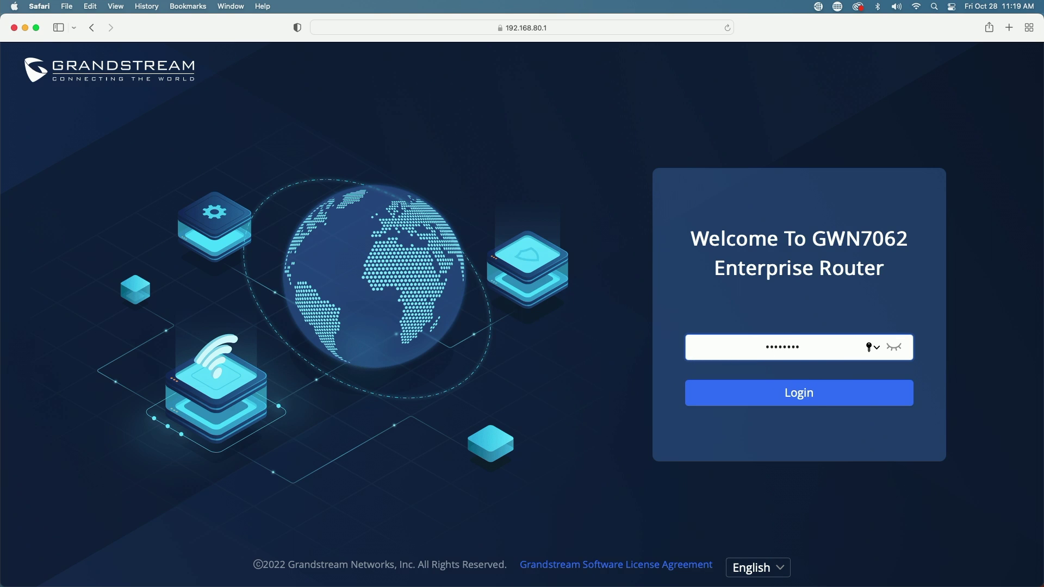
left_click(793, 400)
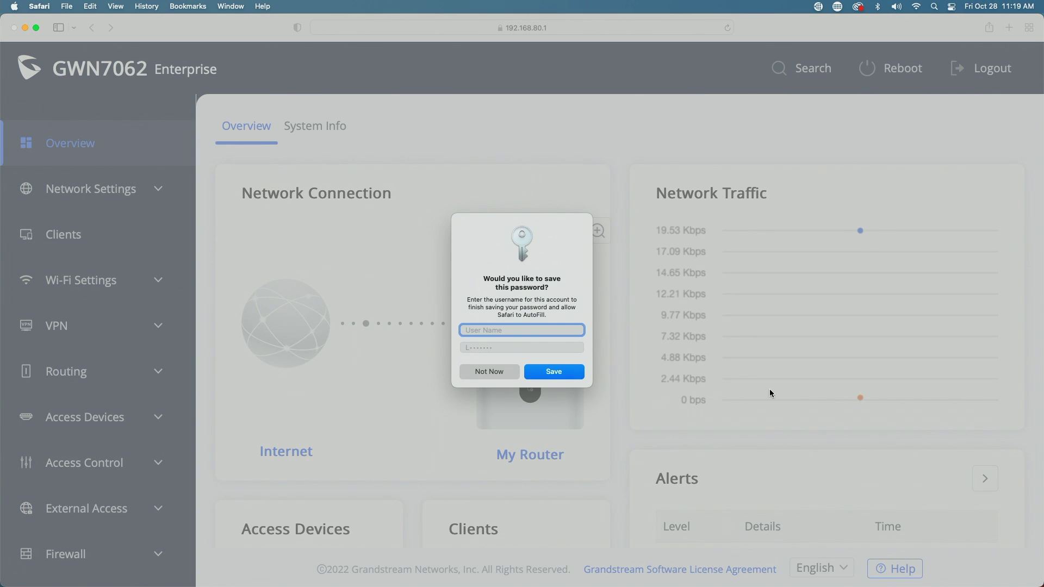
left_click(492, 373)
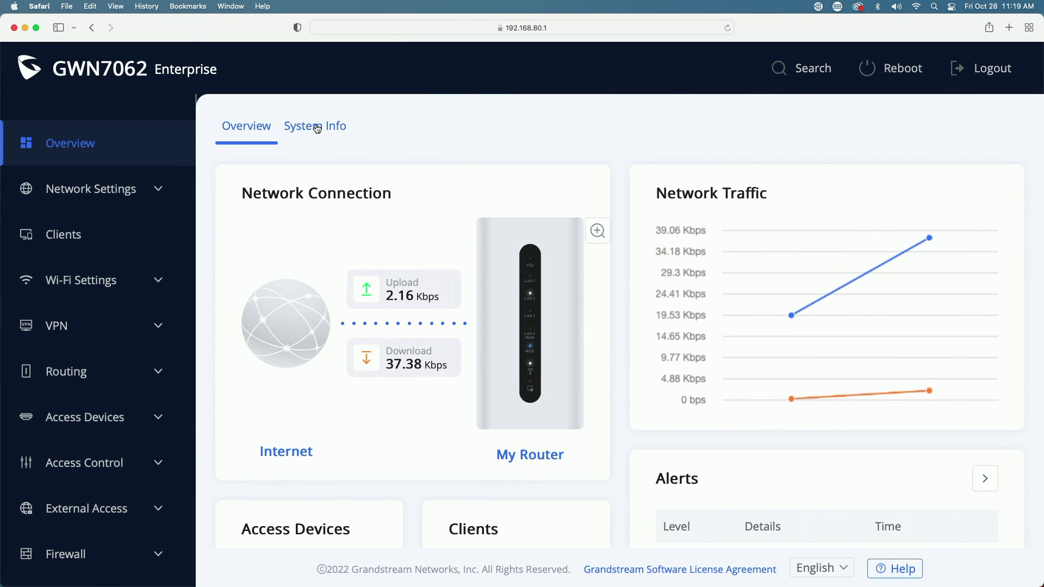
- Open the System Info tab to confirm System Version 1.0.5.12
left_click(318, 128)
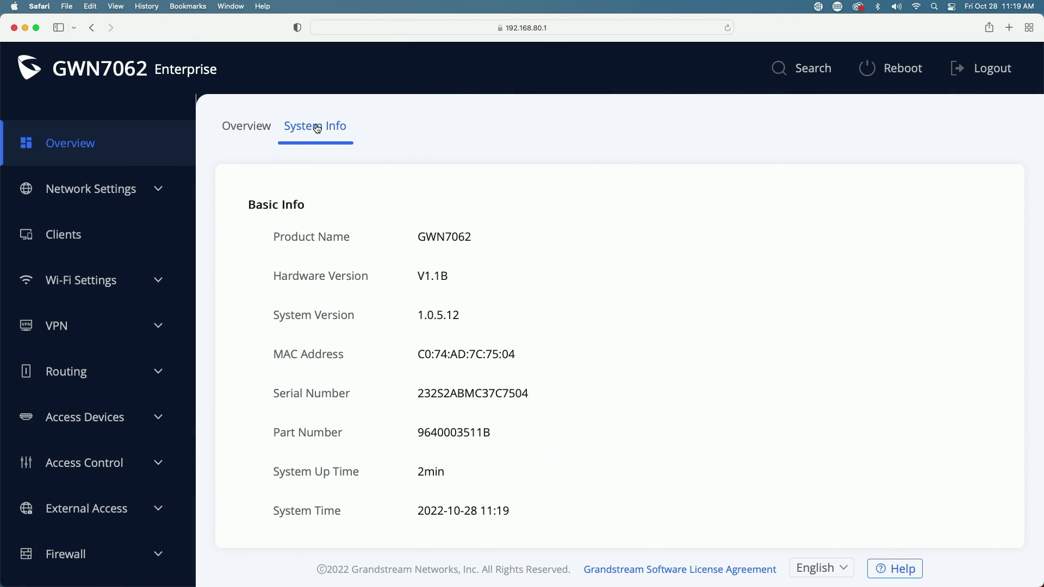